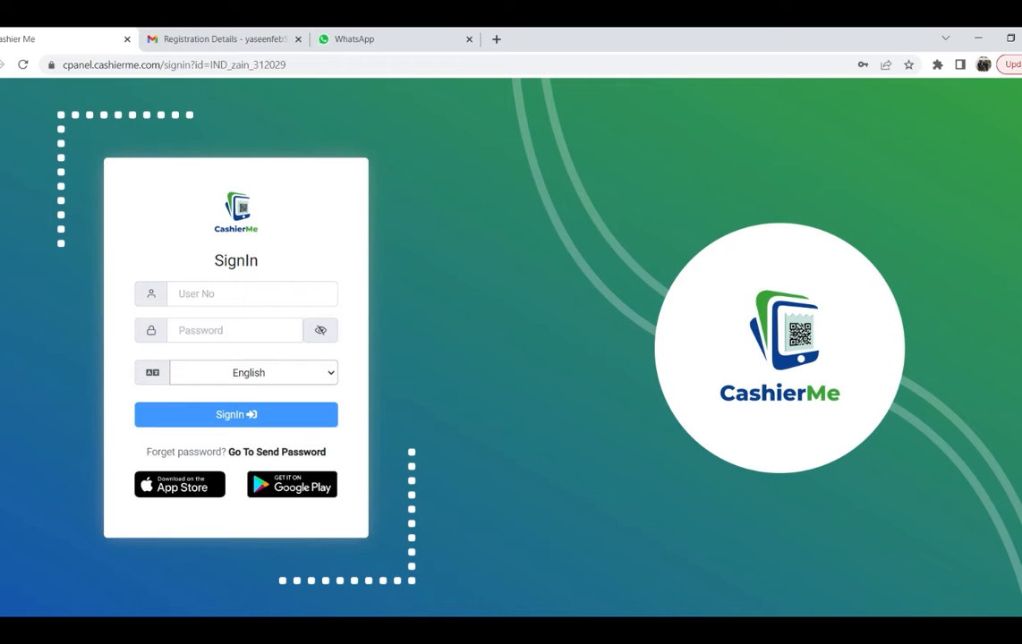
Step: Leave the User No field and switch to the Gmail 'Registration Details' email with the login details
click(242, 294)
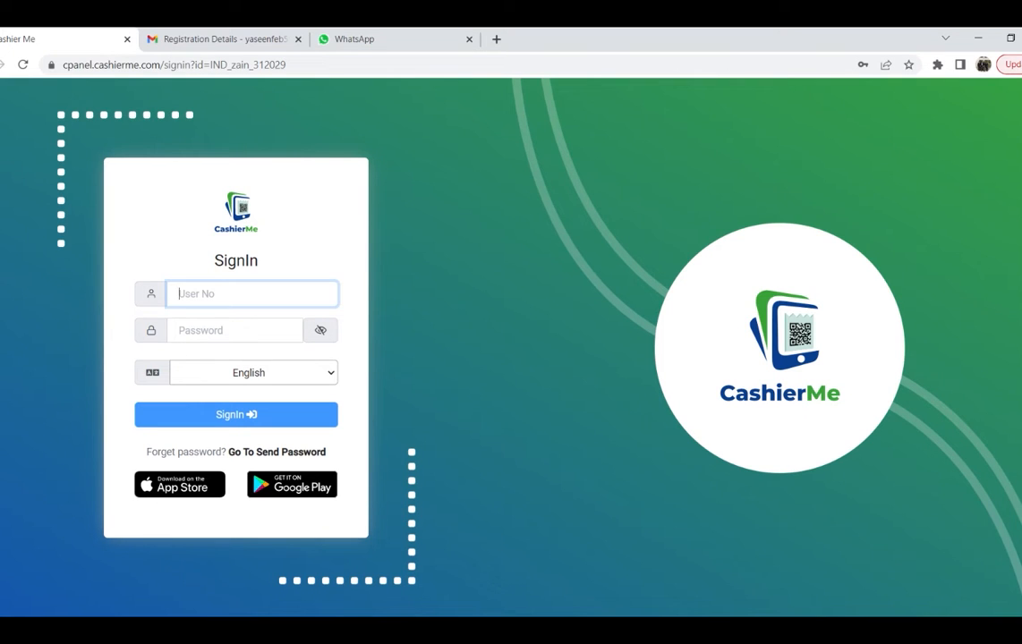
click(208, 38)
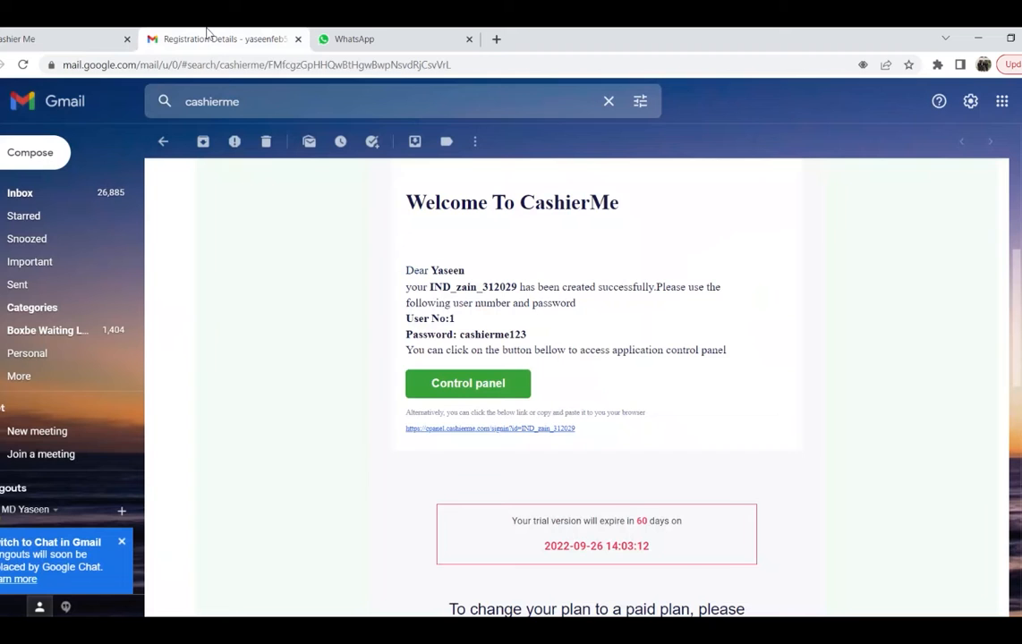
Step: Highlight the User No and Password lines in the CashierMe welcome email
scroll(395, 264, up, 3)
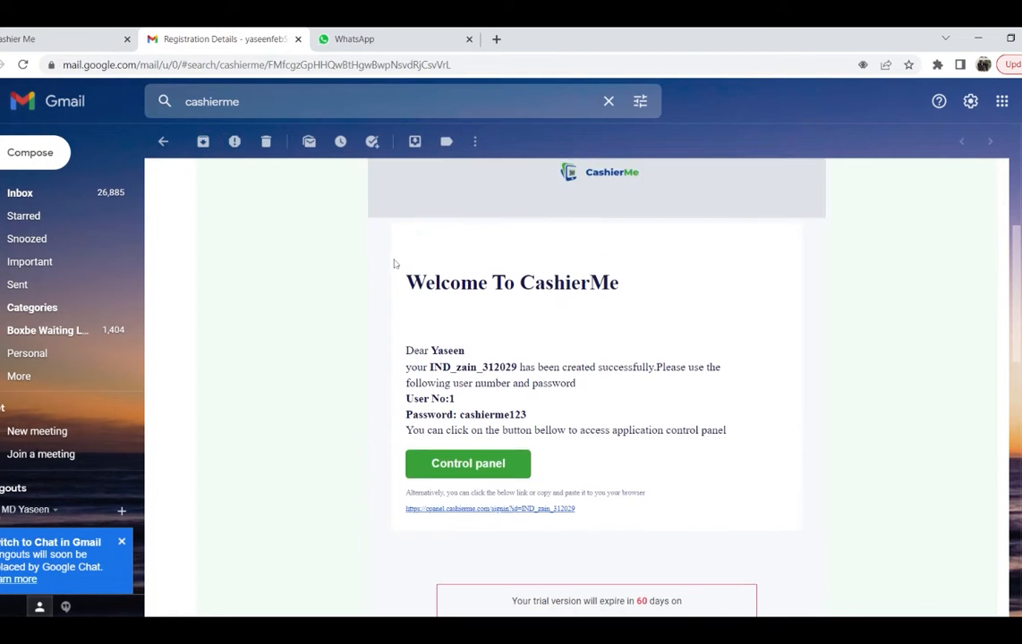
scroll(395, 264, up, 2)
scroll(392, 262, down, 3)
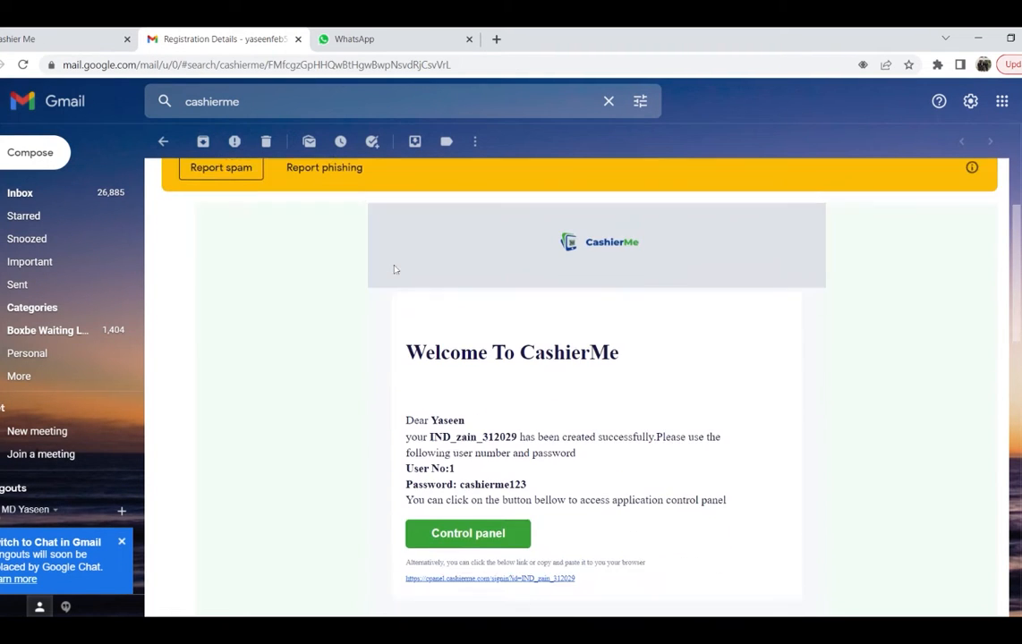
drag(407, 390, 455, 391)
drag(543, 403, 538, 410)
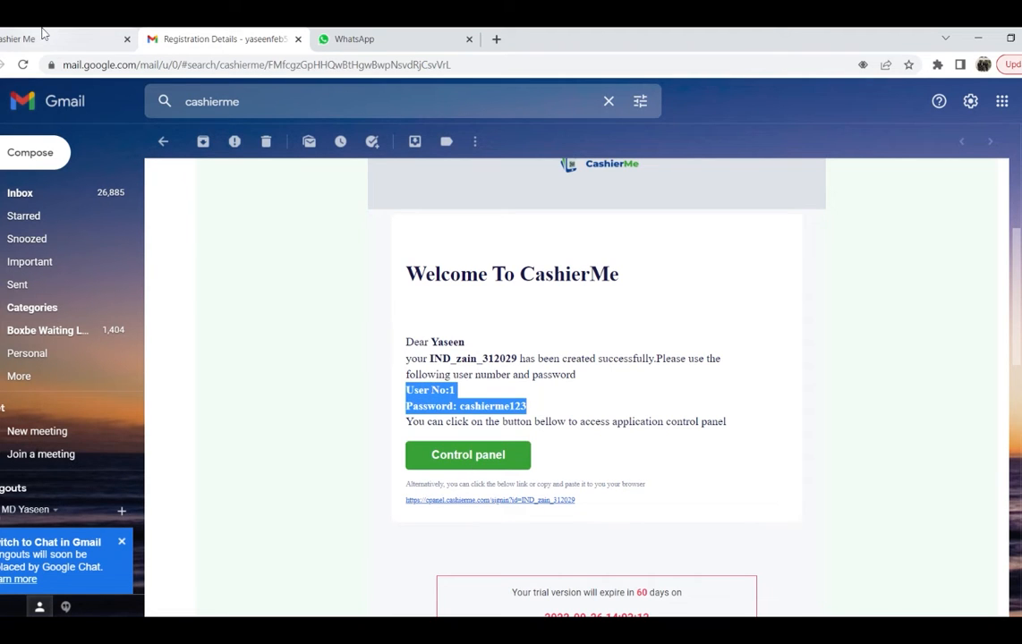
Step: Sign in on the Cashier Me tab with the emailed user number and password, fixing a typo
click(42, 33)
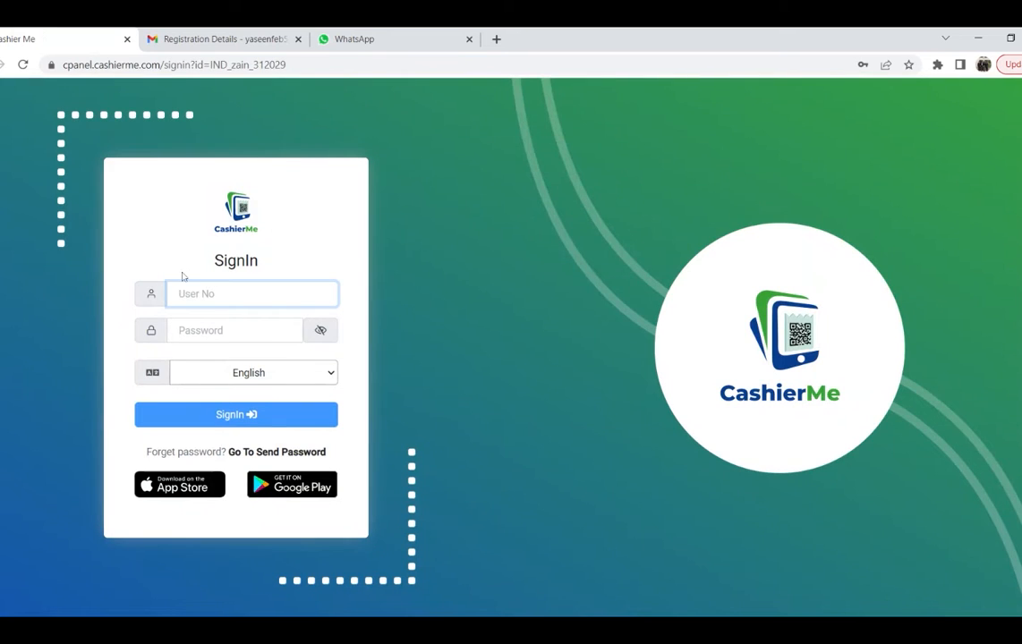
text(1)
key(Tab)
text(cashierm3)
key(BackSpace)
text(e123)
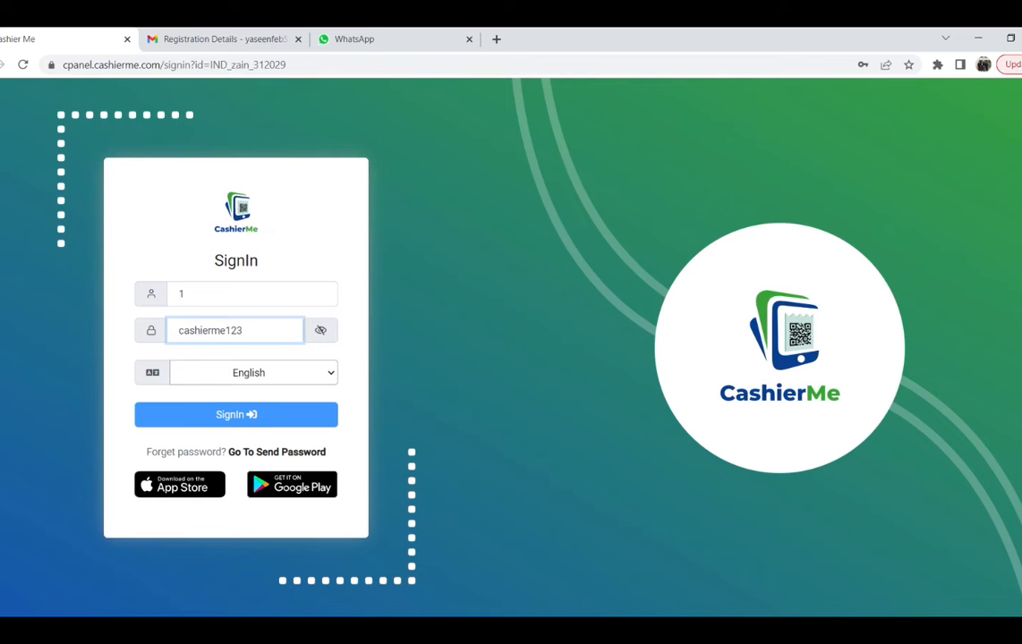
click(231, 424)
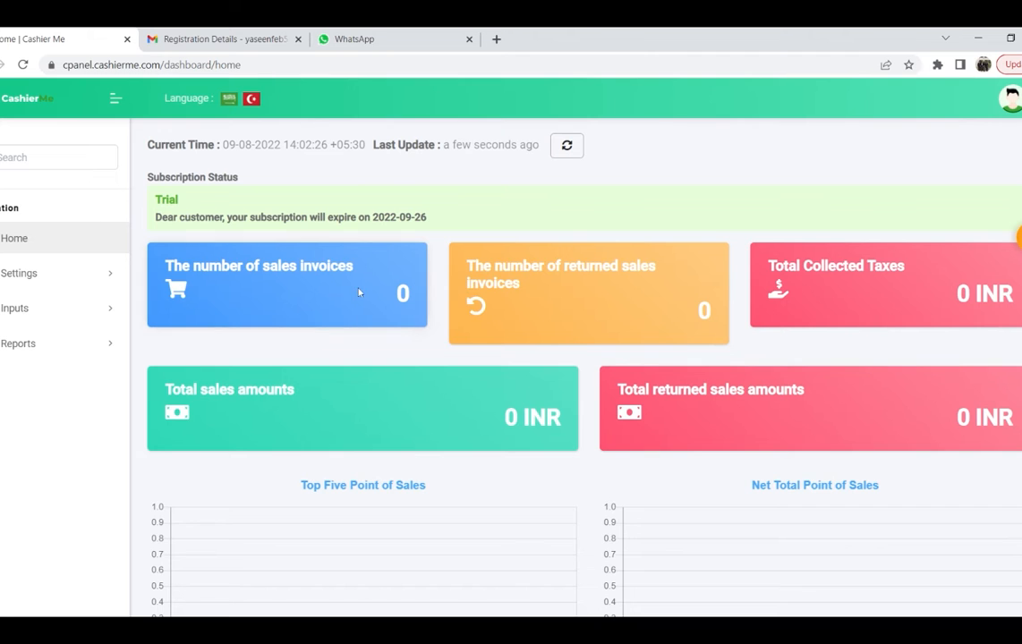
Step: Scroll through the zero-sales dashboard charts, then expand Settings in the sidebar
scroll(354, 288, down, 1)
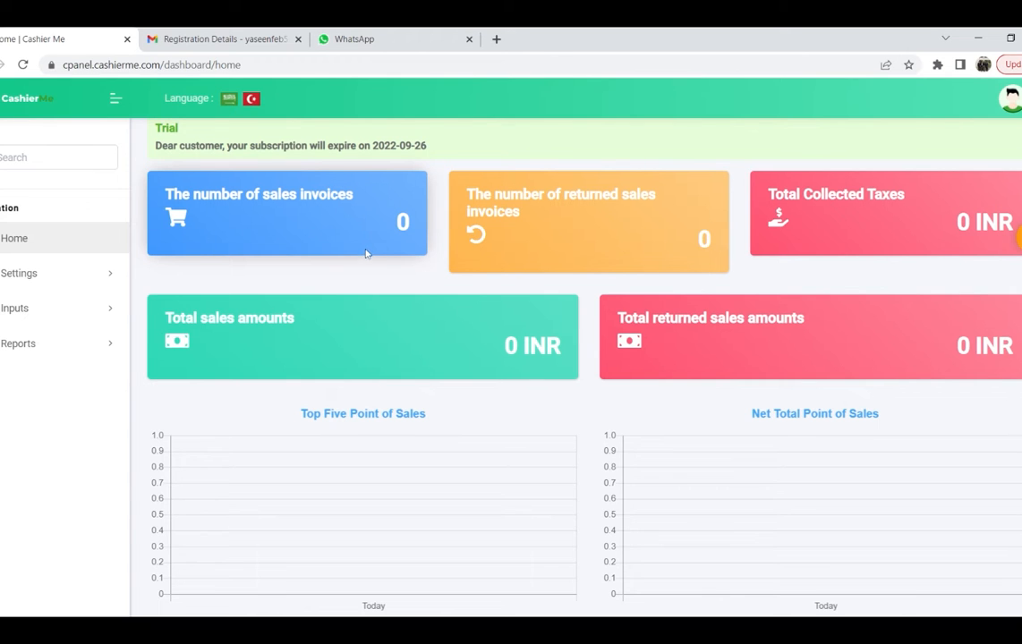
scroll(367, 246, down, 3)
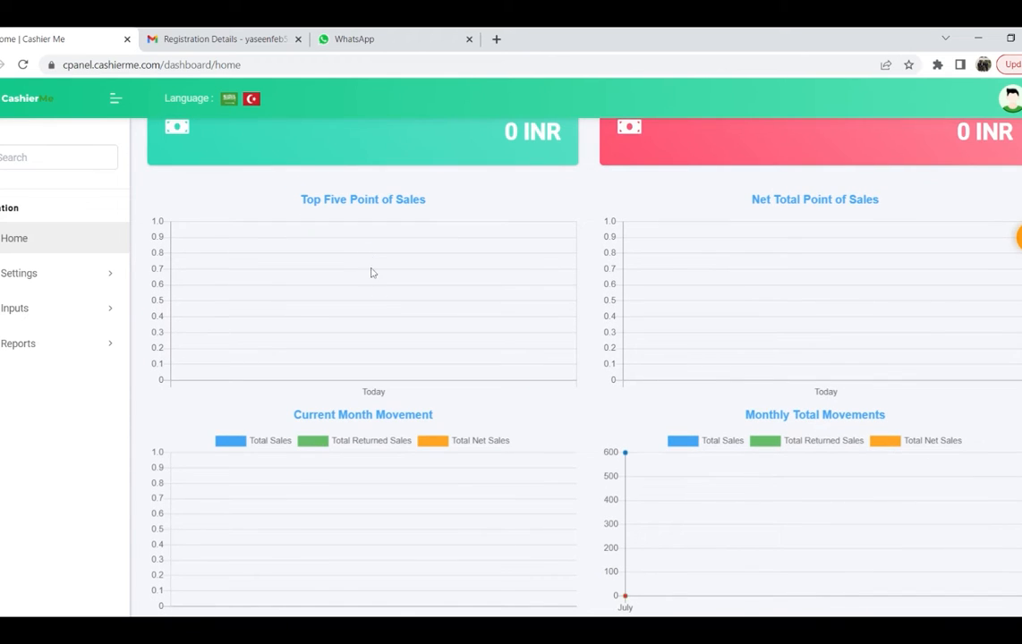
scroll(370, 261, up, 4)
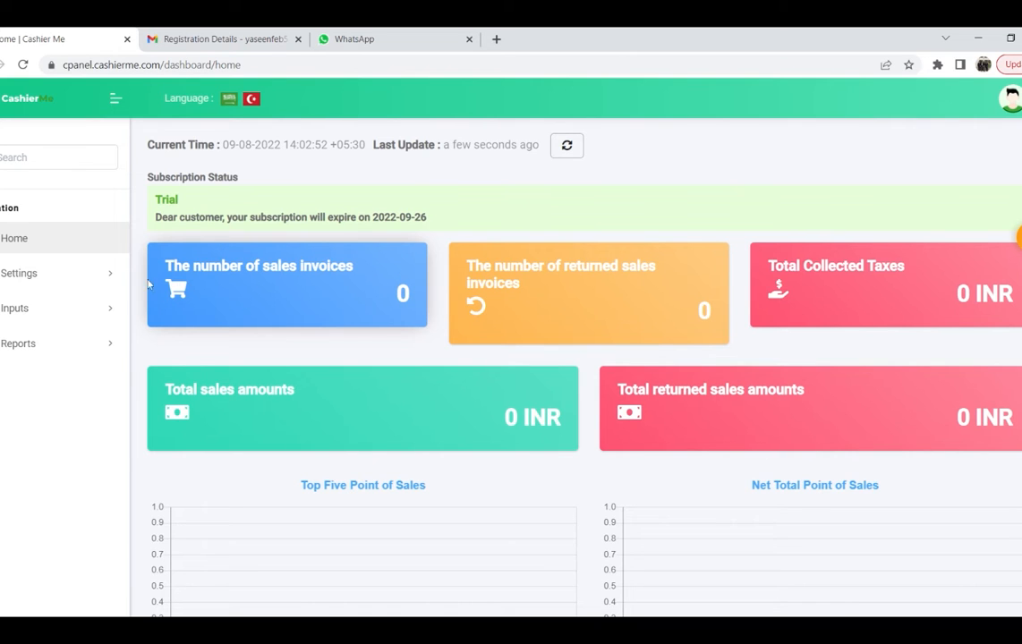
click(62, 276)
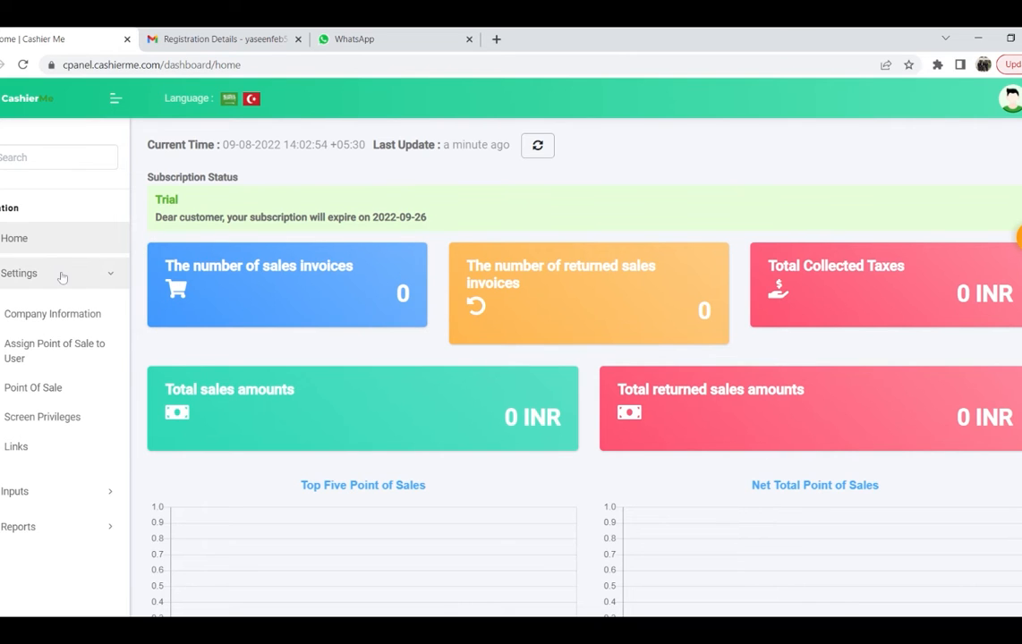
Step: Review the Company Information company name, business name and e-mail, then open Assign Point of Sale to User
click(39, 316)
scroll(354, 267, down, 1)
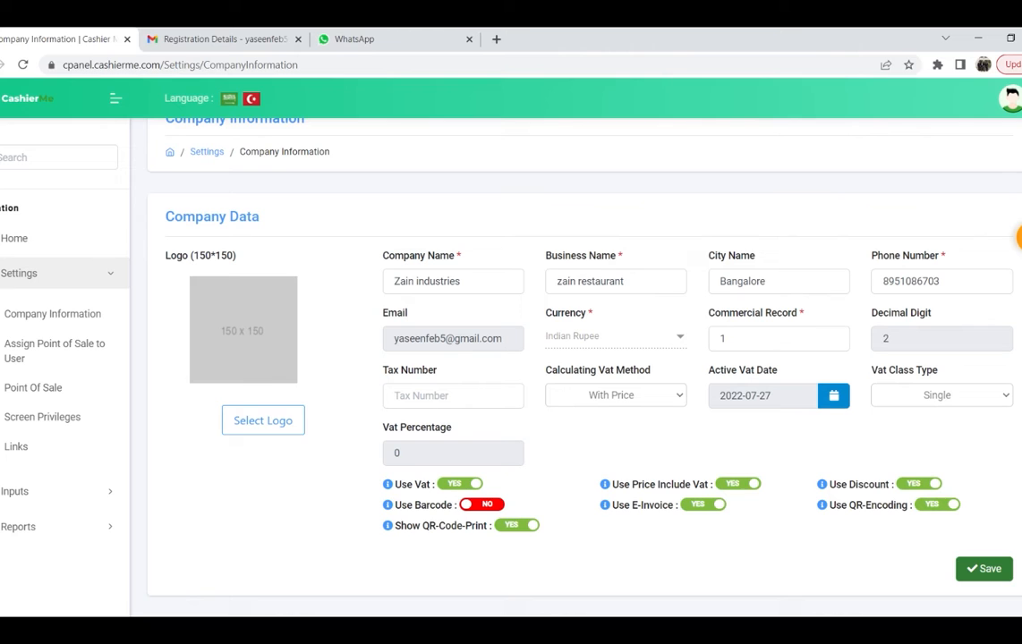
triple_click(394, 281)
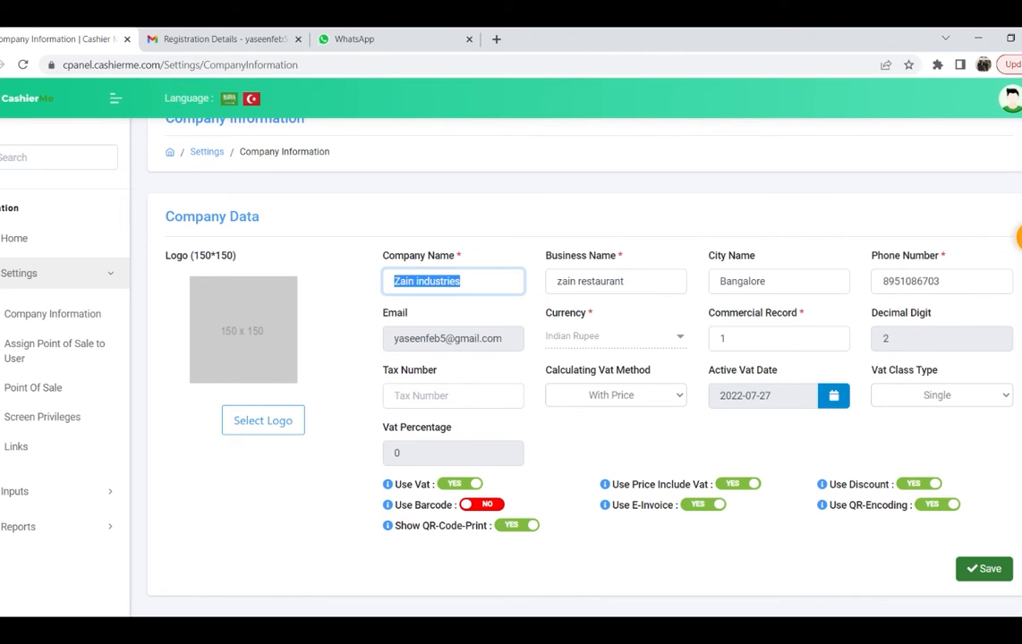
drag(629, 282, 545, 289)
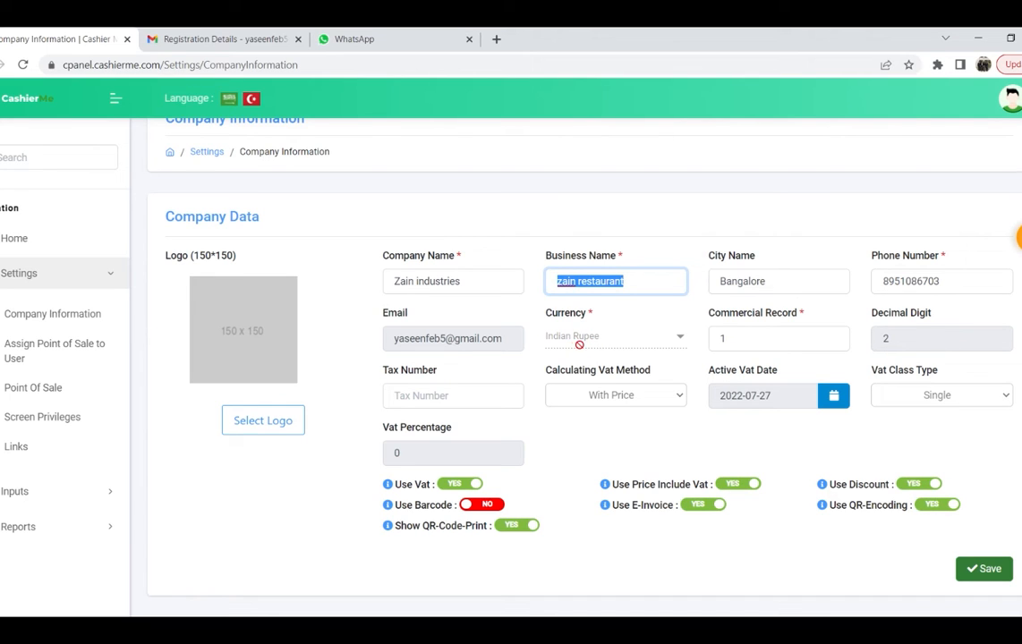
click(407, 345)
drag(395, 340, 502, 340)
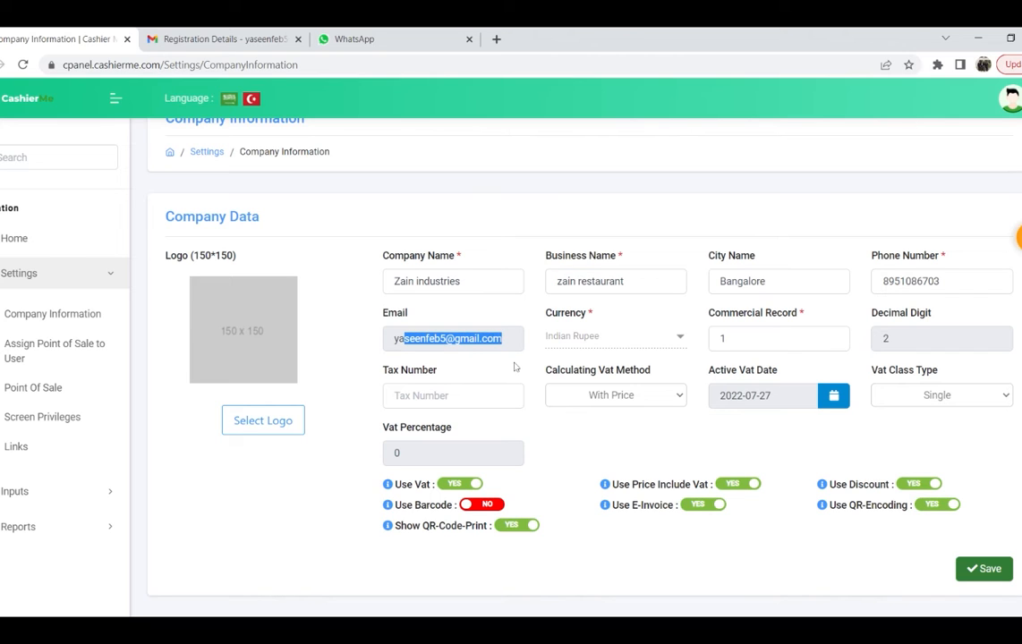
click(514, 363)
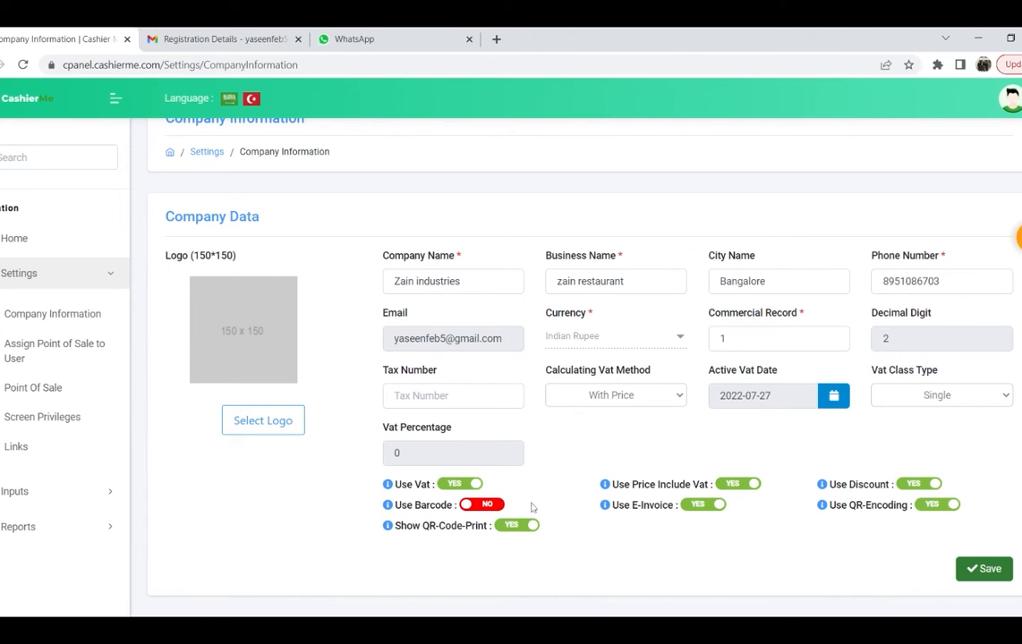
click(20, 350)
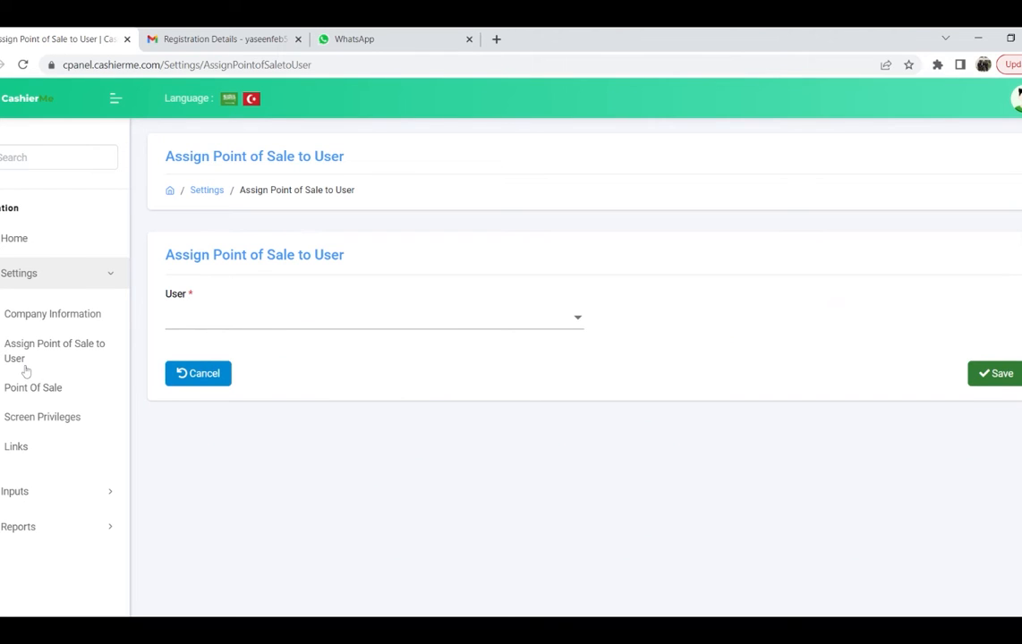
Step: Select Admin as the user, mark all its point-of-sale rows, then open Point Of Sale
click(320, 319)
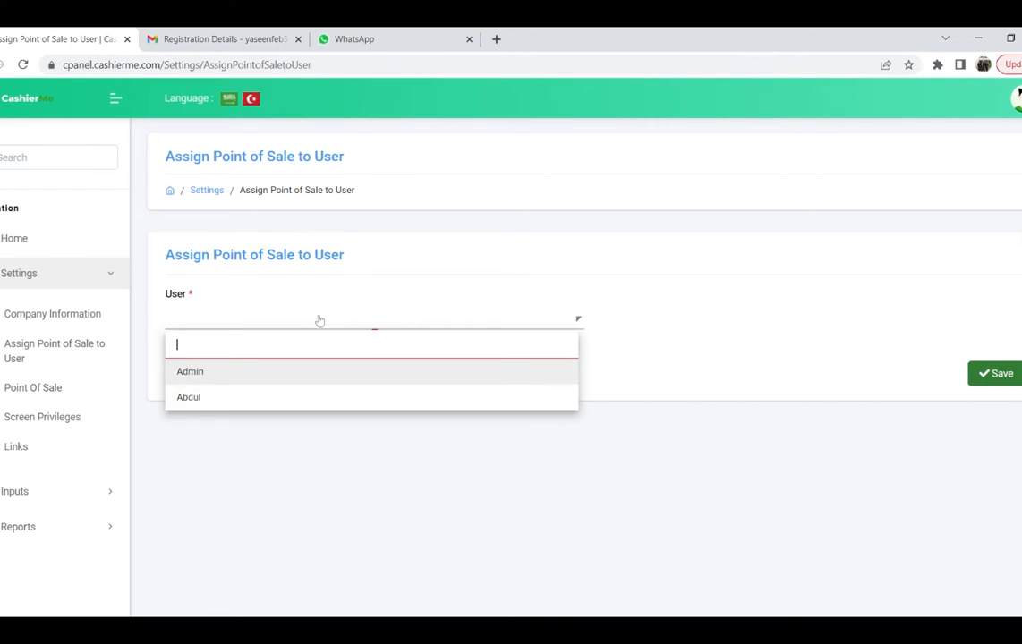
click(232, 374)
click(184, 420)
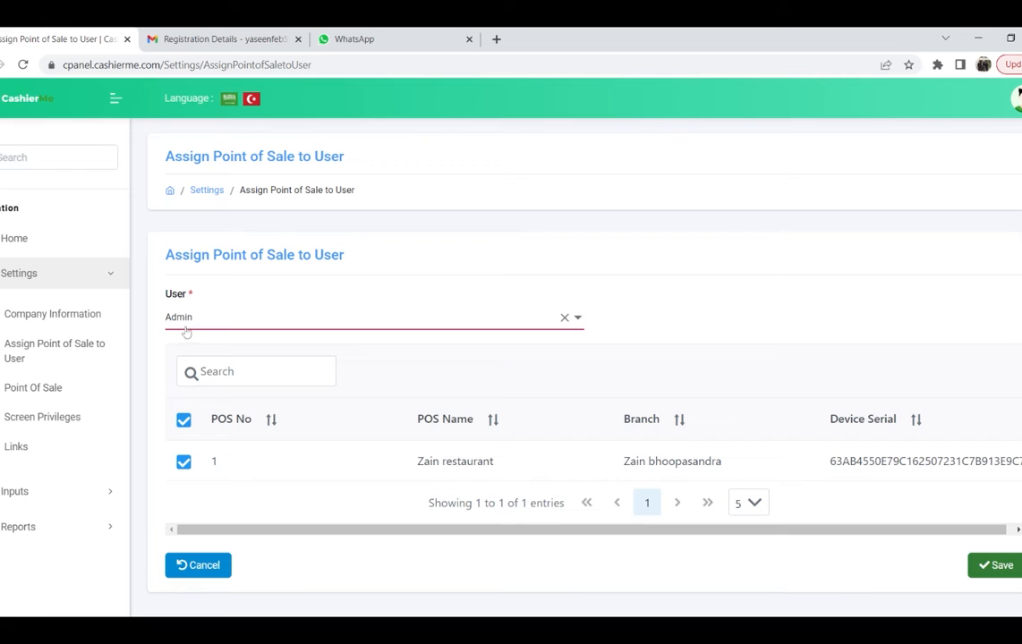
click(30, 388)
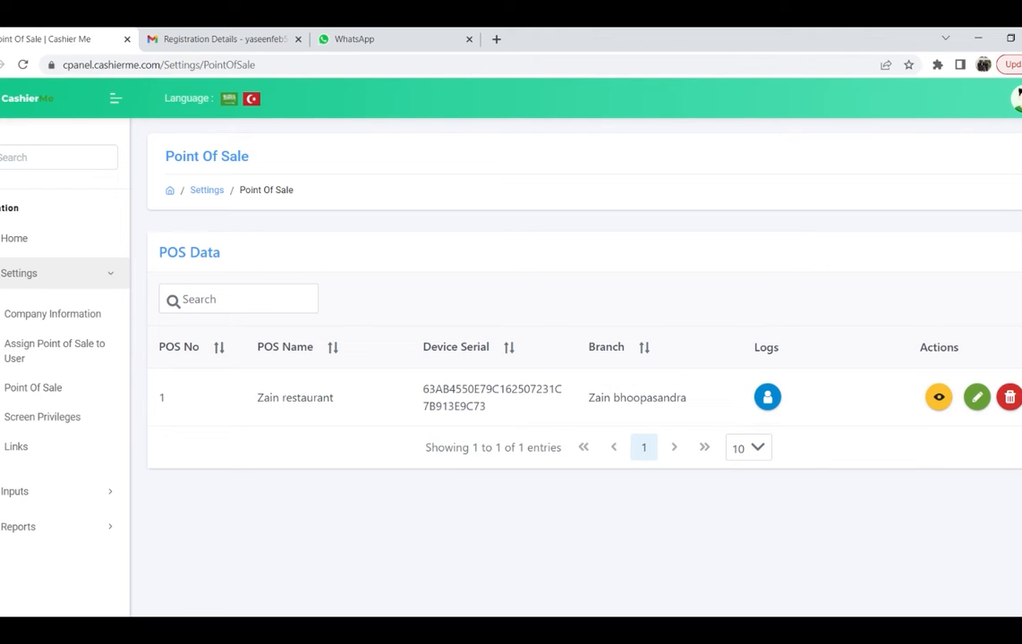
Step: Click into the POS Data search box, then go to Settings > Screen Privileges
click(216, 288)
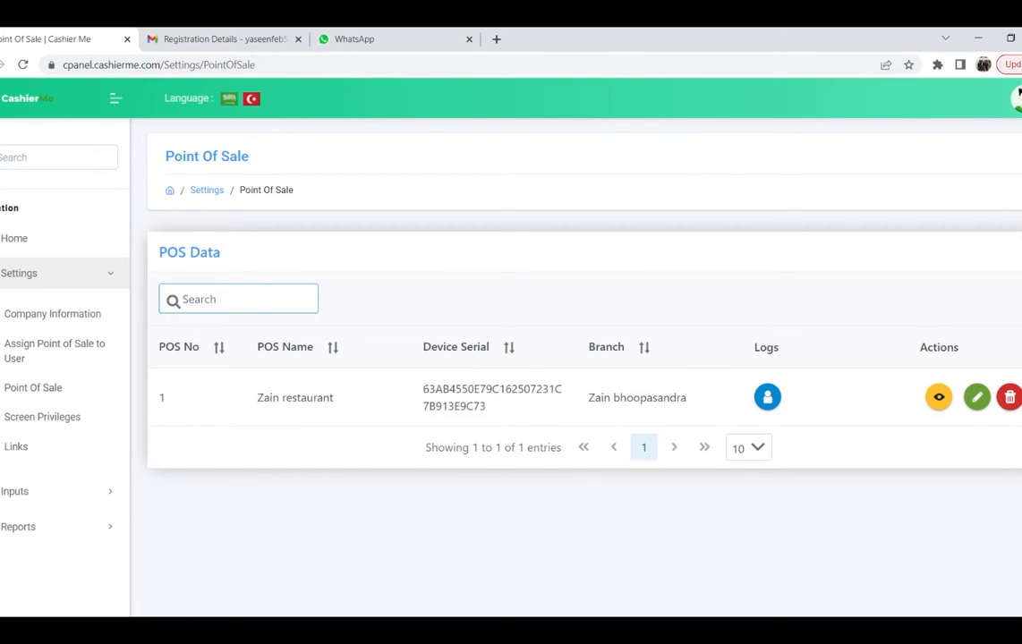
click(39, 421)
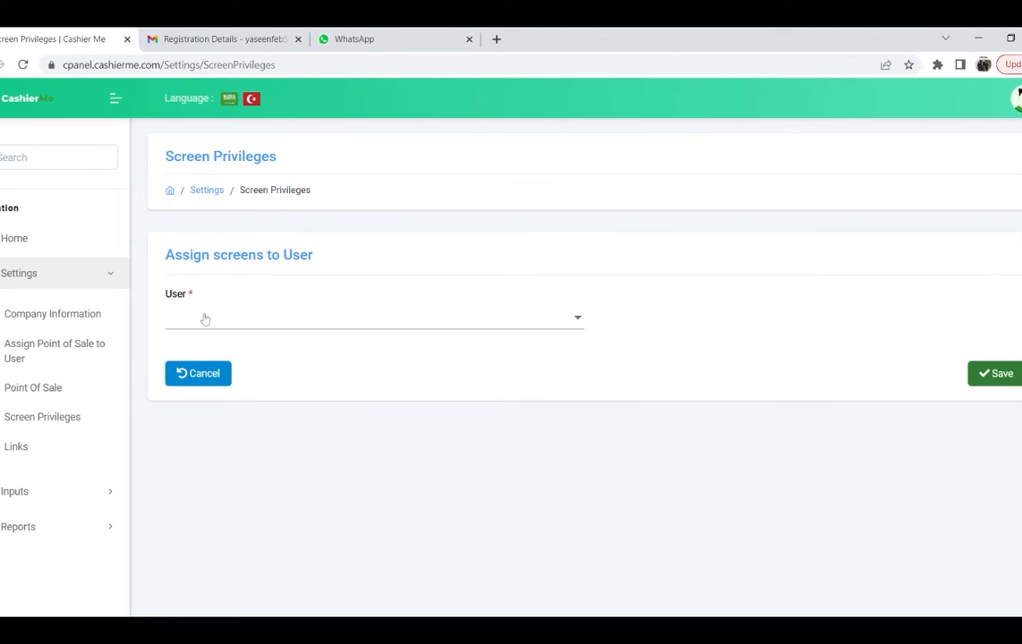
Step: Load screen privileges for the second user, then switch the User back to Admin
click(209, 320)
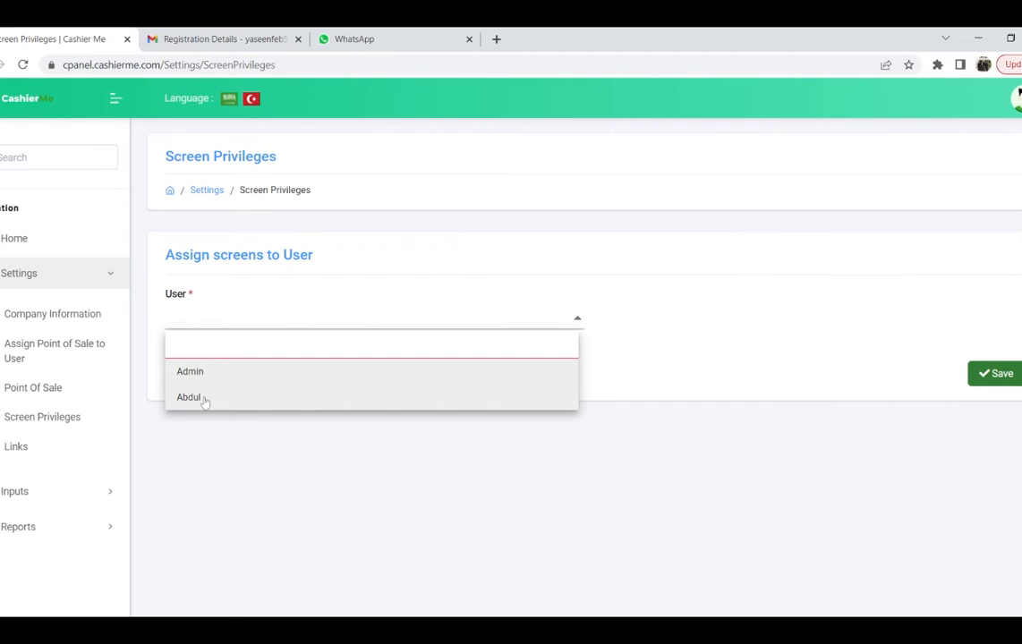
click(205, 403)
click(229, 322)
click(221, 371)
scroll(465, 407, down, 3)
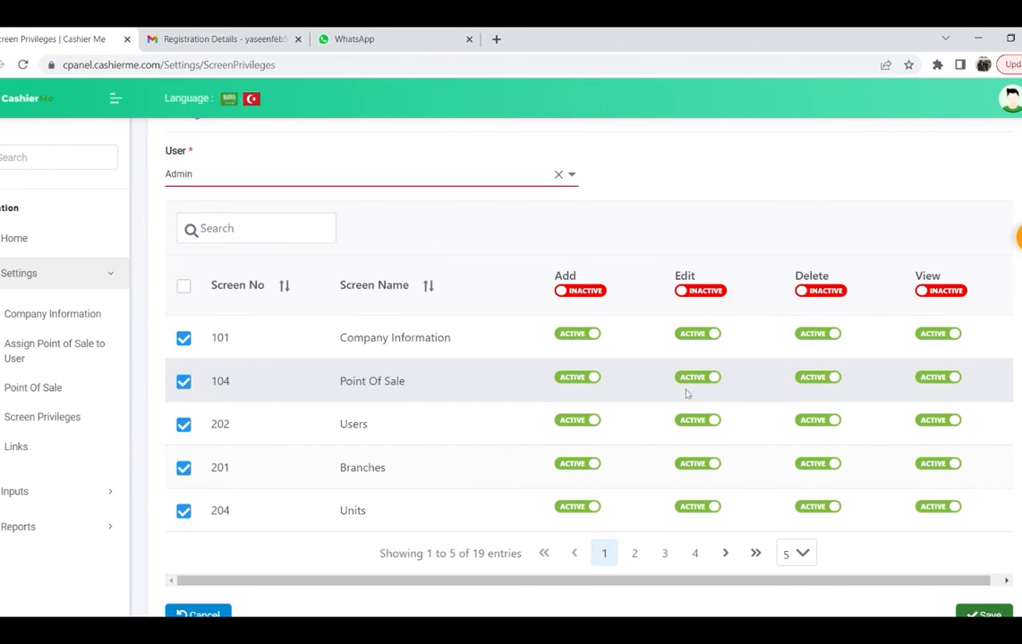
scroll(466, 421, down, 1)
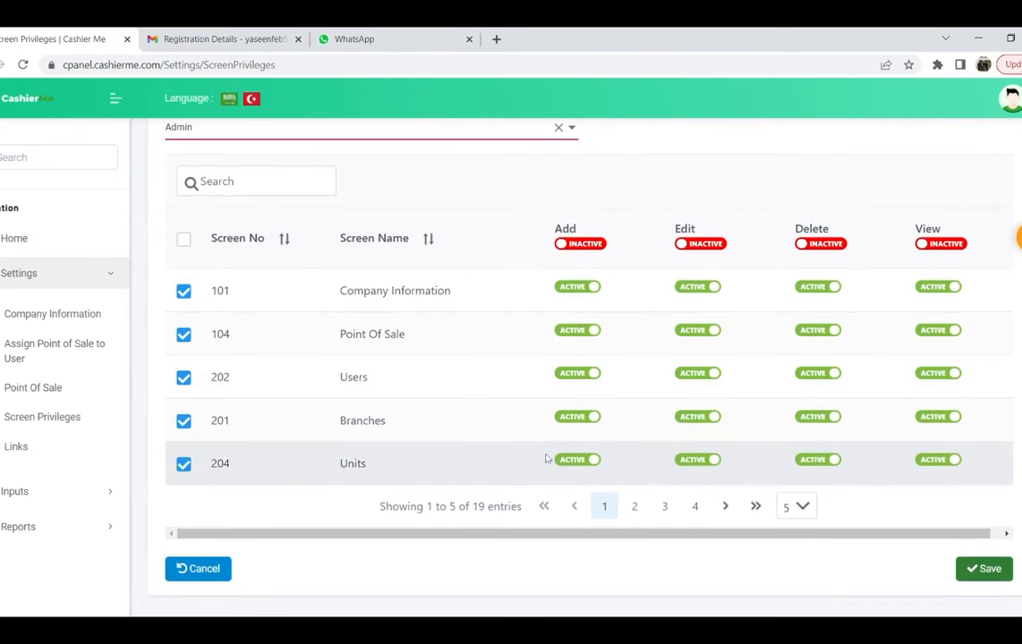
Step: Page through Admin's four pages of screen privileges and return to the first
click(635, 507)
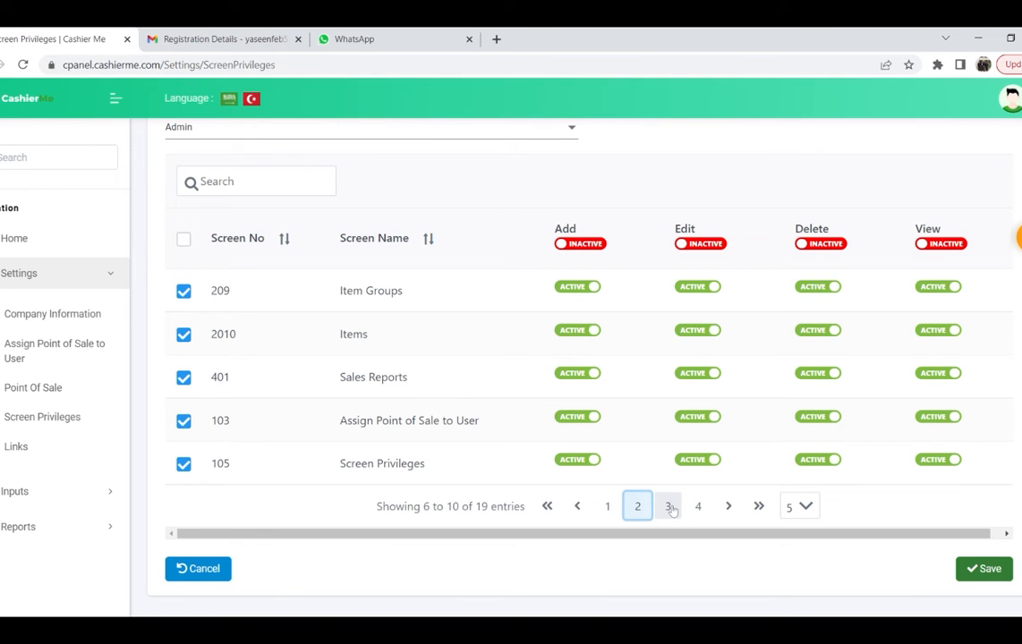
click(670, 508)
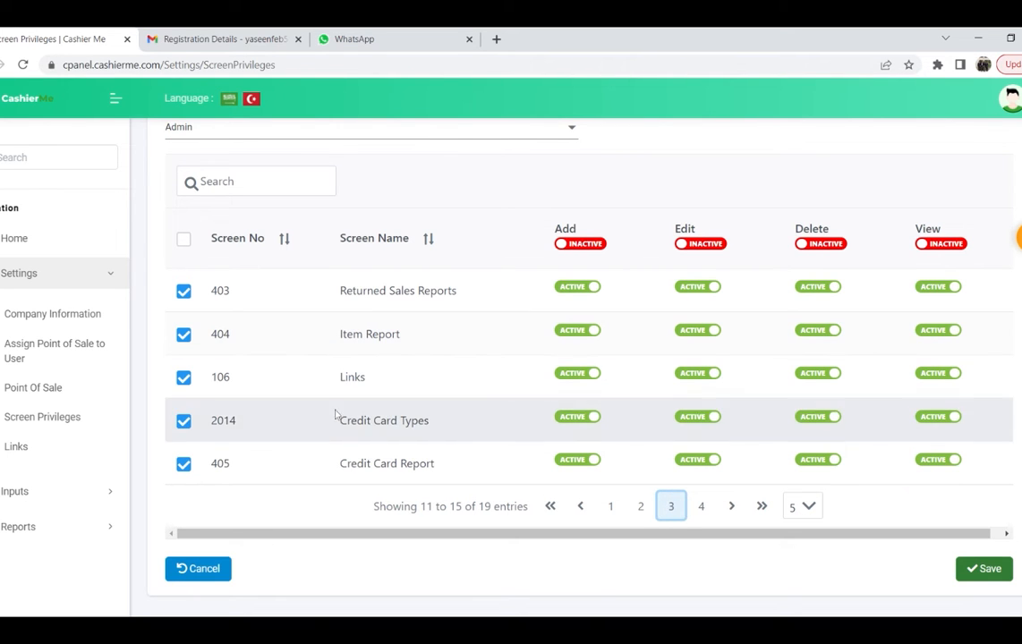
click(701, 506)
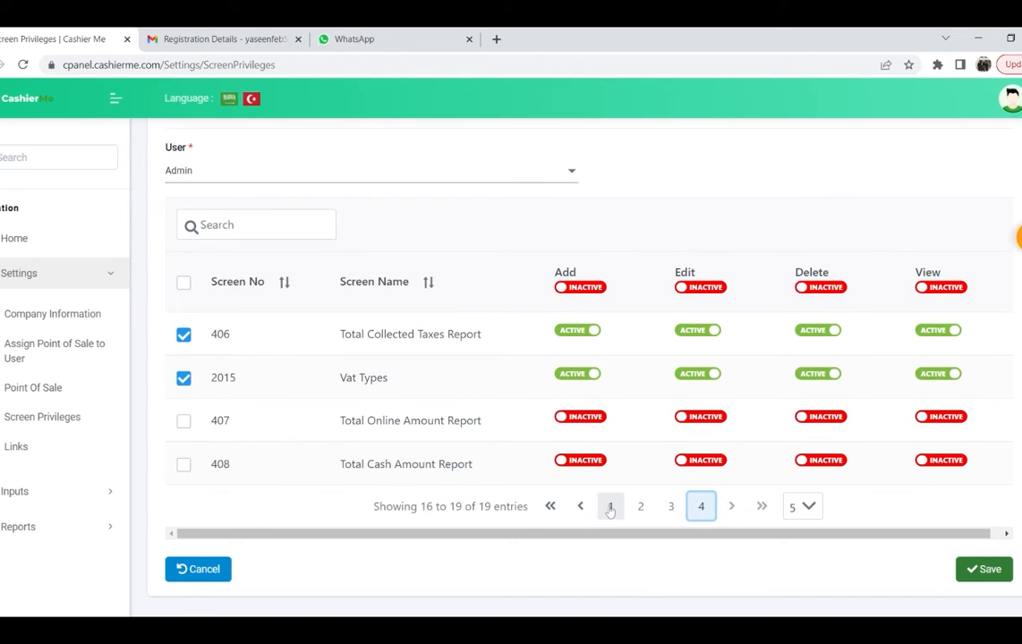
click(609, 507)
scroll(612, 450, down, 1)
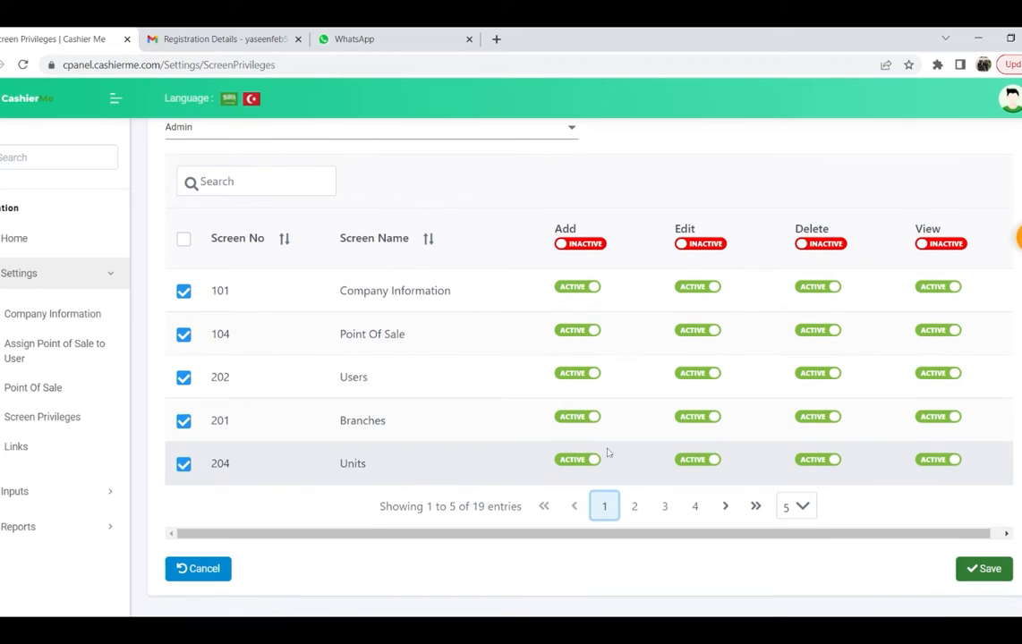
scroll(589, 453, up, 3)
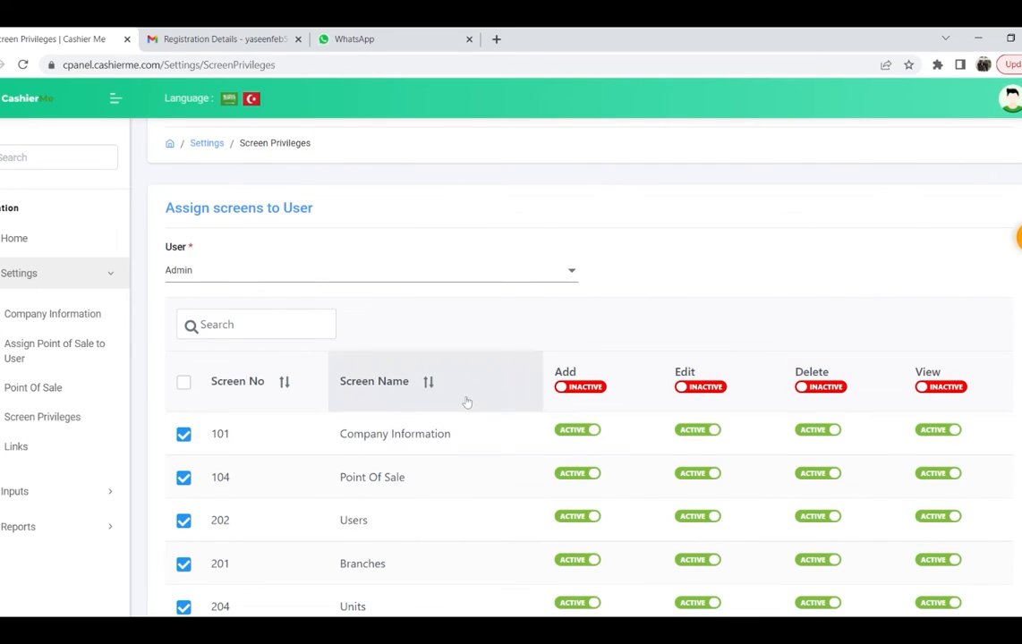
click(307, 278)
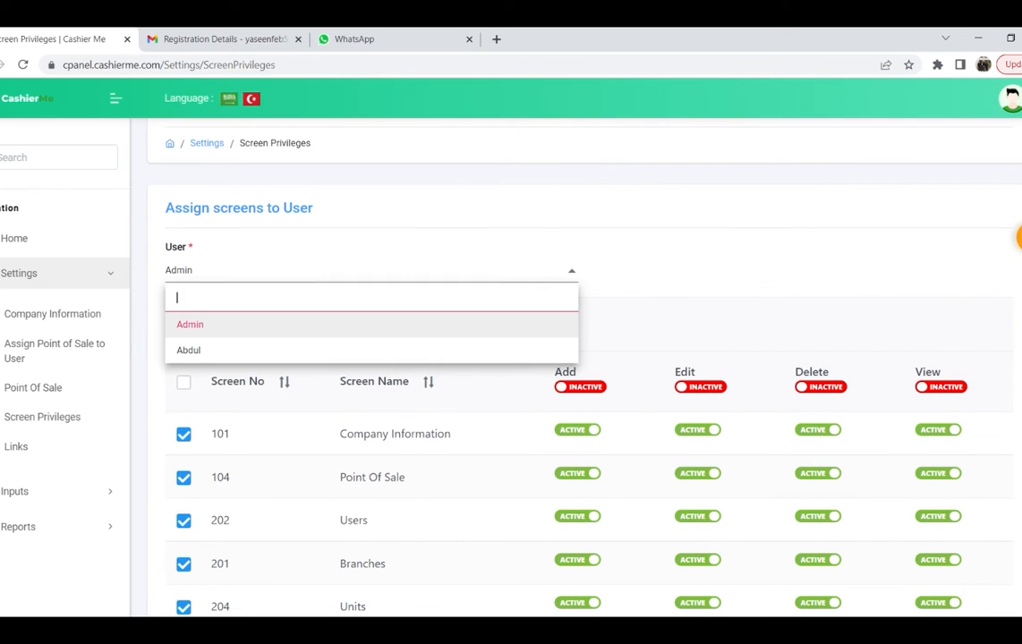
Step: Switch to the second user, confirm all its screens are inactive, then open the Links page
click(253, 350)
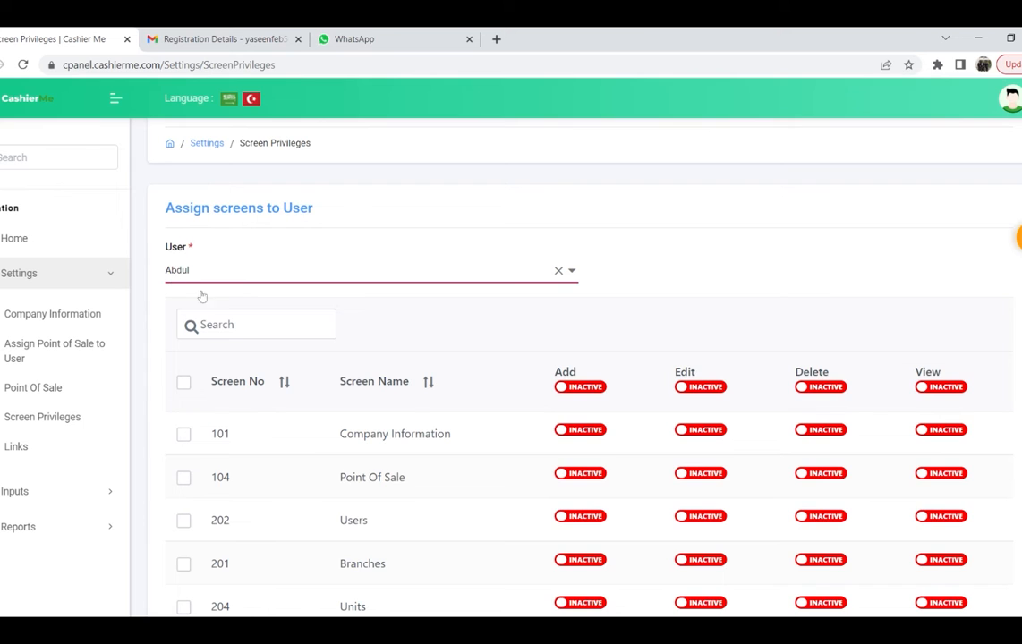
scroll(322, 372, down, 2)
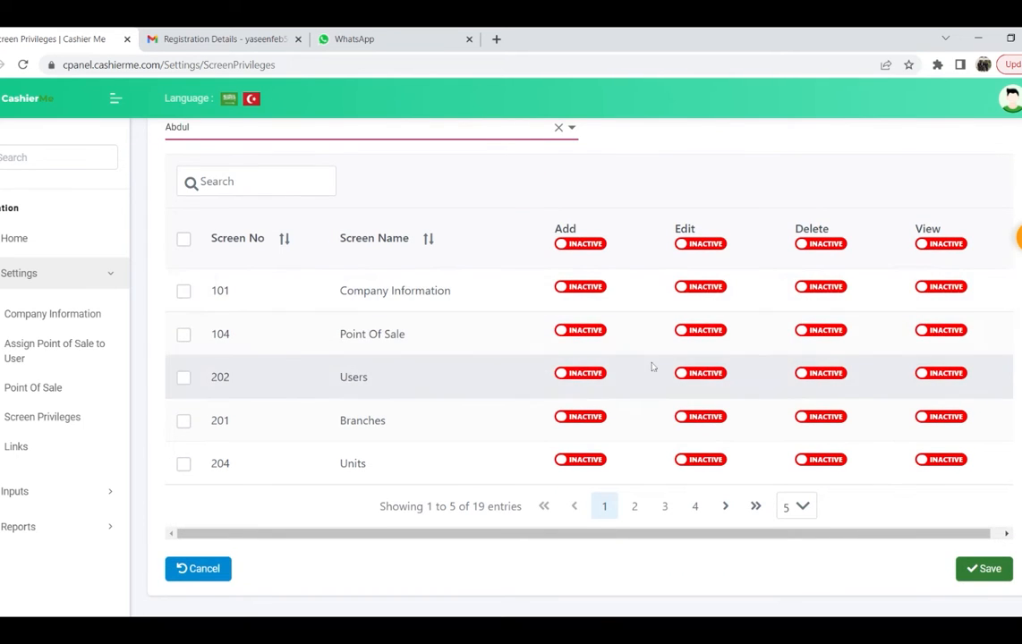
scroll(250, 221, up, 1)
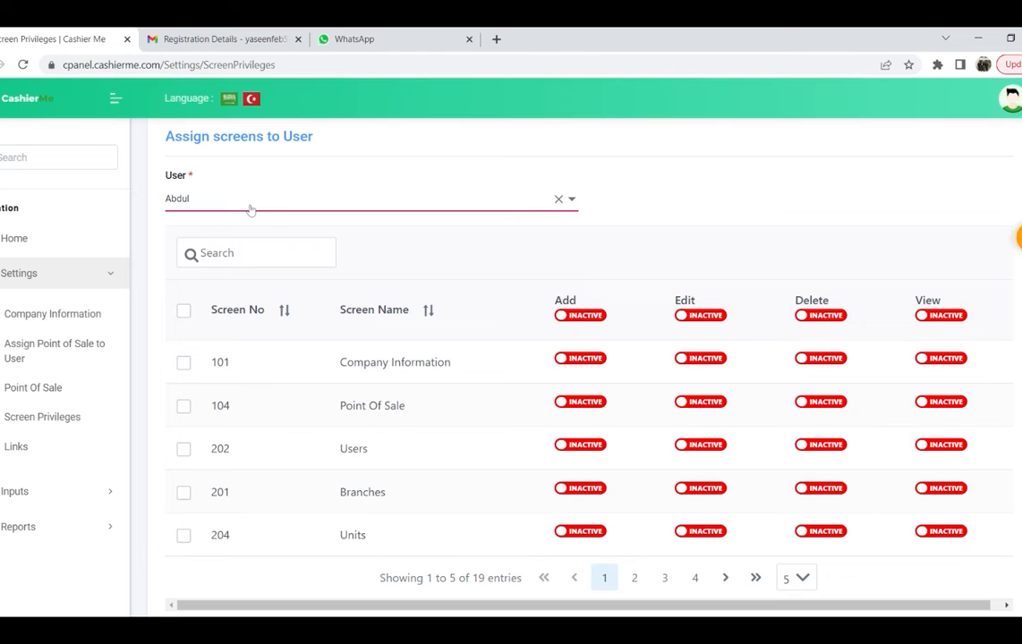
click(251, 209)
click(677, 259)
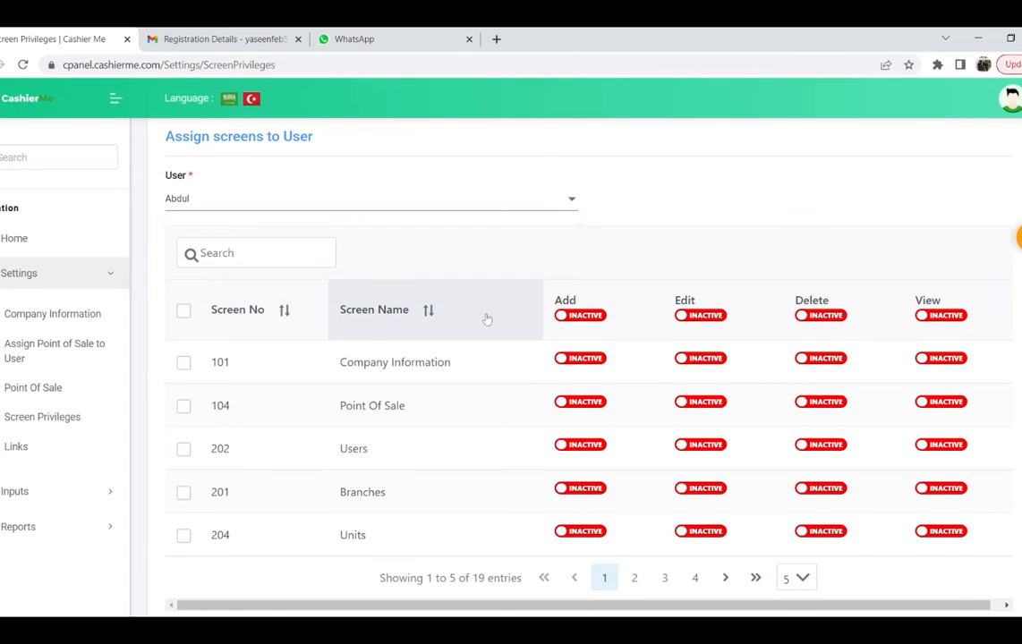
scroll(497, 325, down, 1)
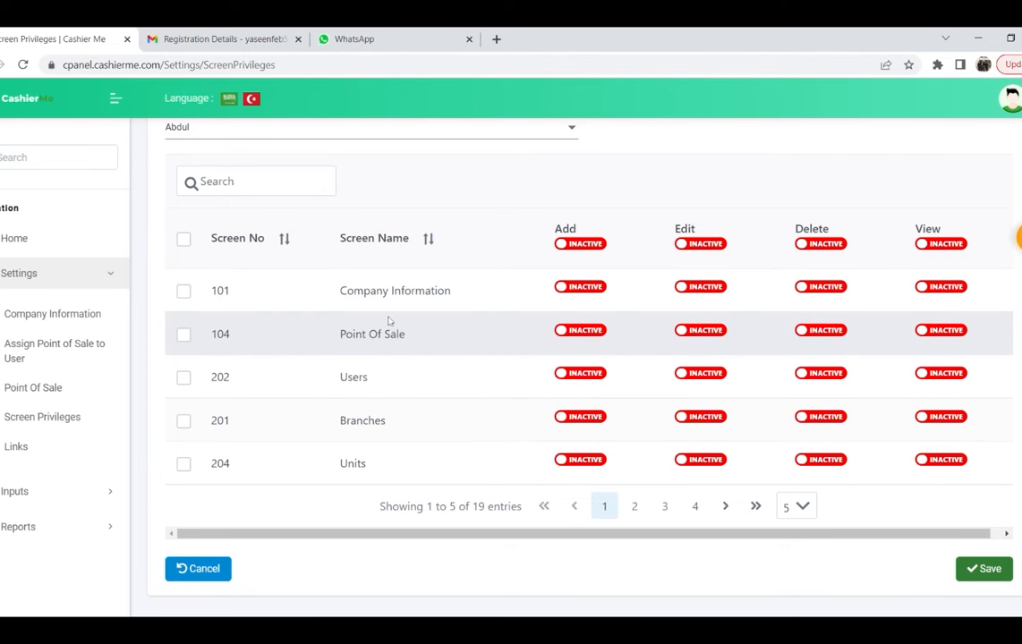
scroll(311, 317, up, 2)
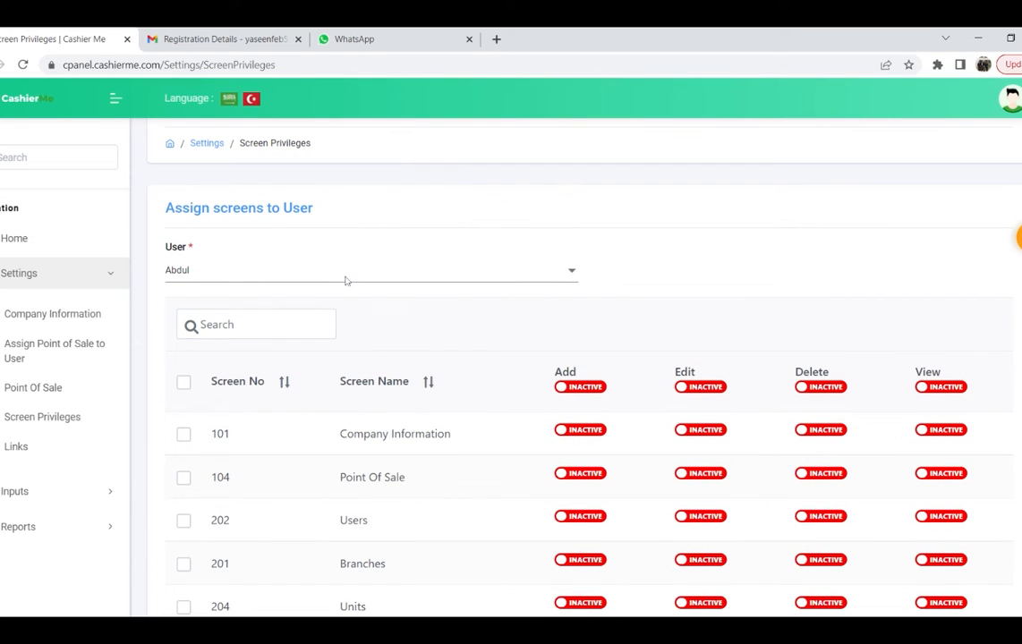
scroll(59, 394, down, 1)
click(16, 446)
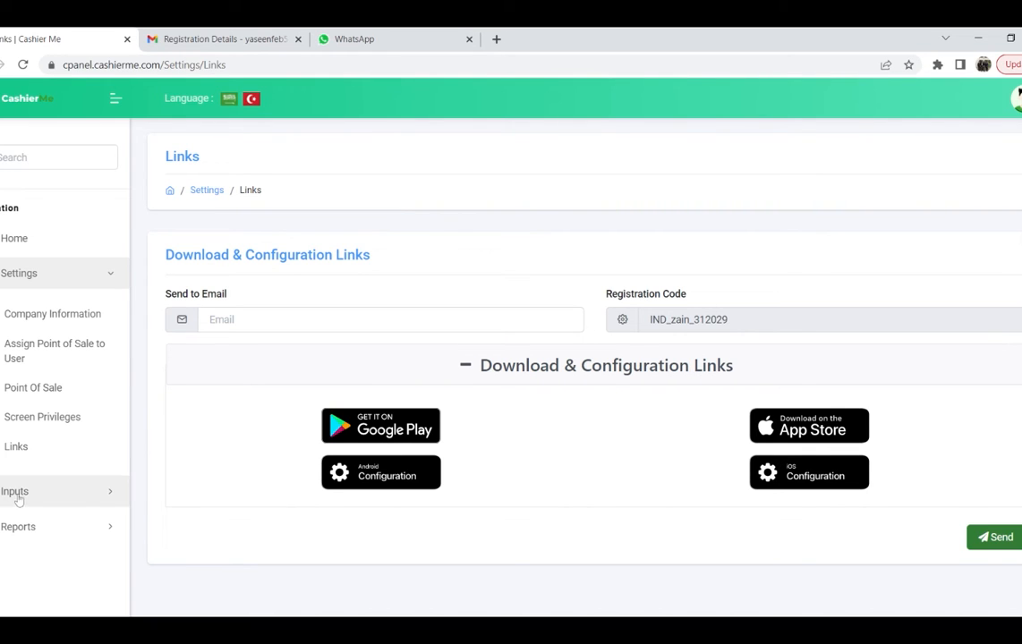
Step: Collapse Settings, expand Inputs and open Branches showing branch 1 Zain bhoopasandra
click(42, 268)
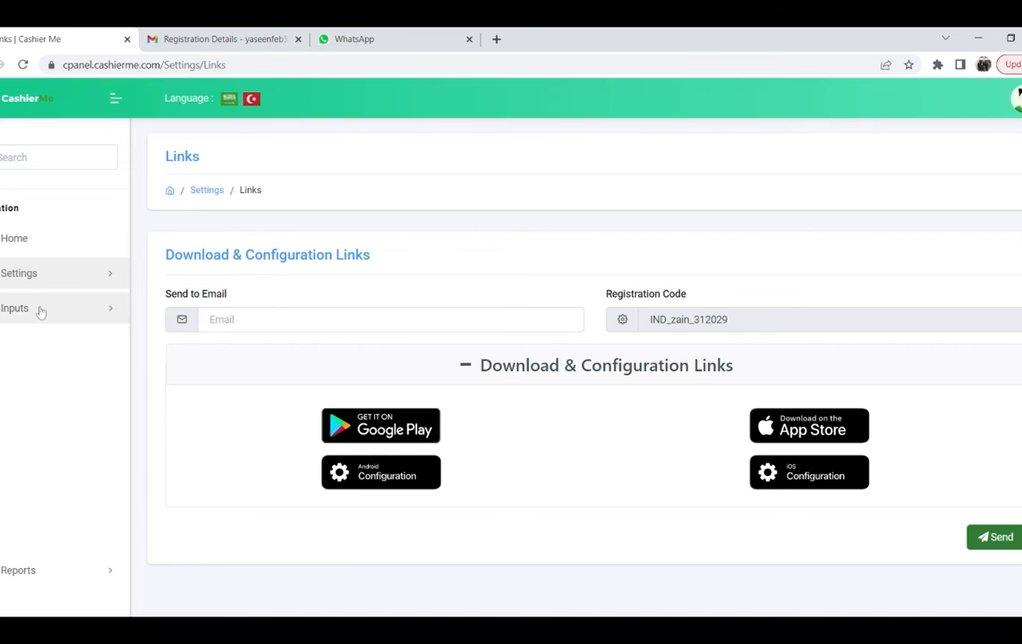
click(40, 311)
click(27, 352)
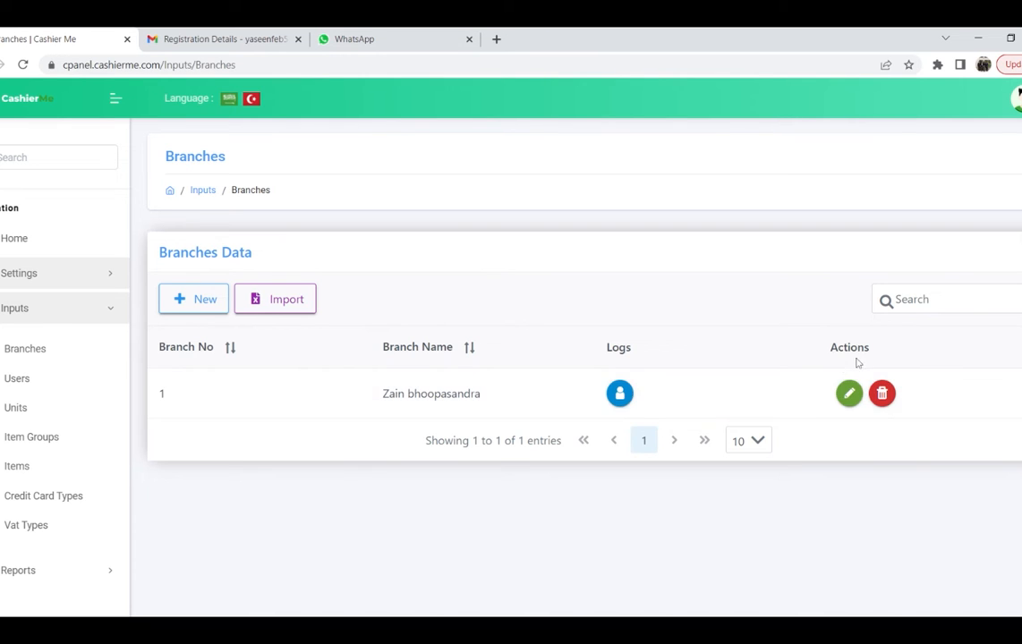
Step: Re-save the existing branch details unchanged, then view the Users list of three users
click(849, 395)
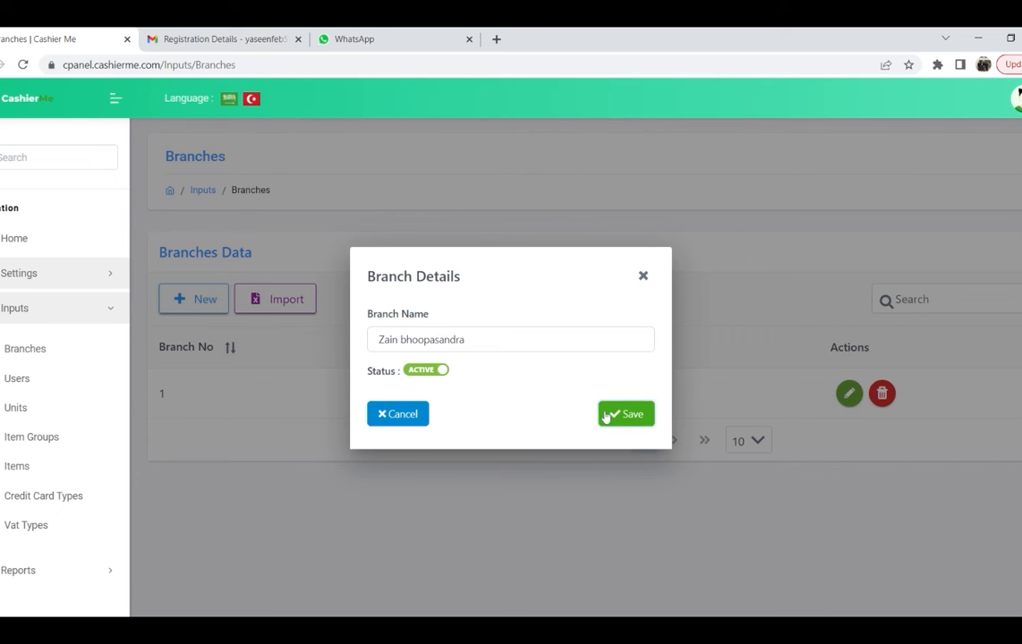
click(637, 414)
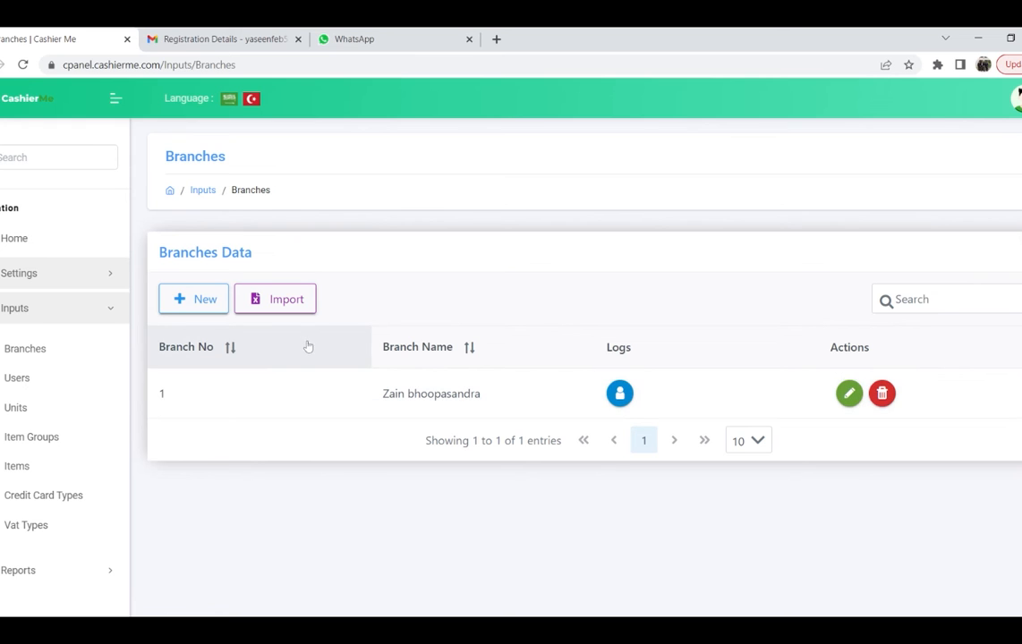
click(21, 380)
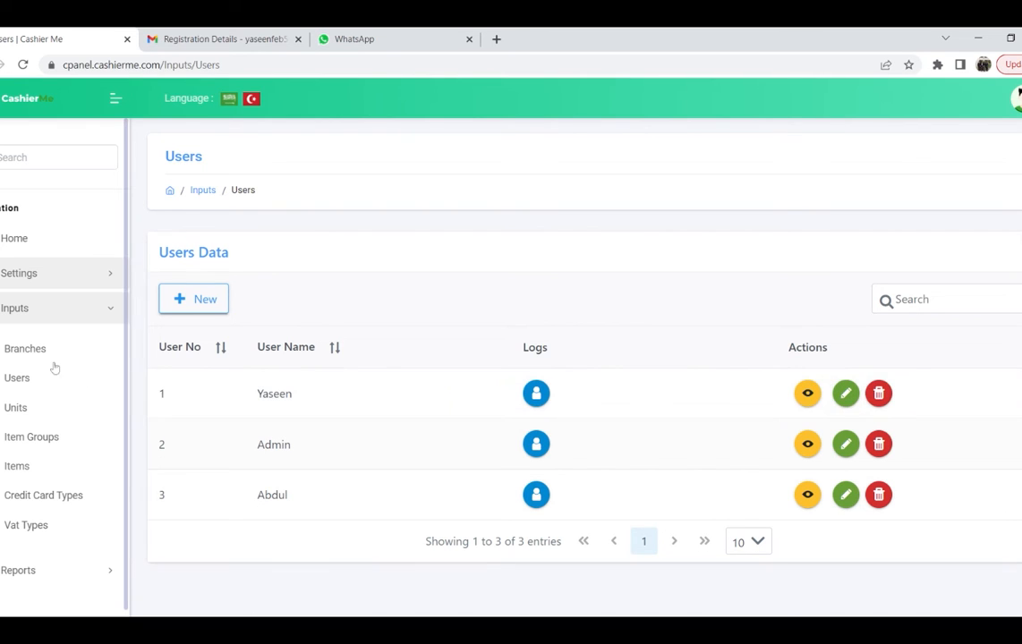
Step: Show the Units list with its two units, Quantity and QTY
click(20, 409)
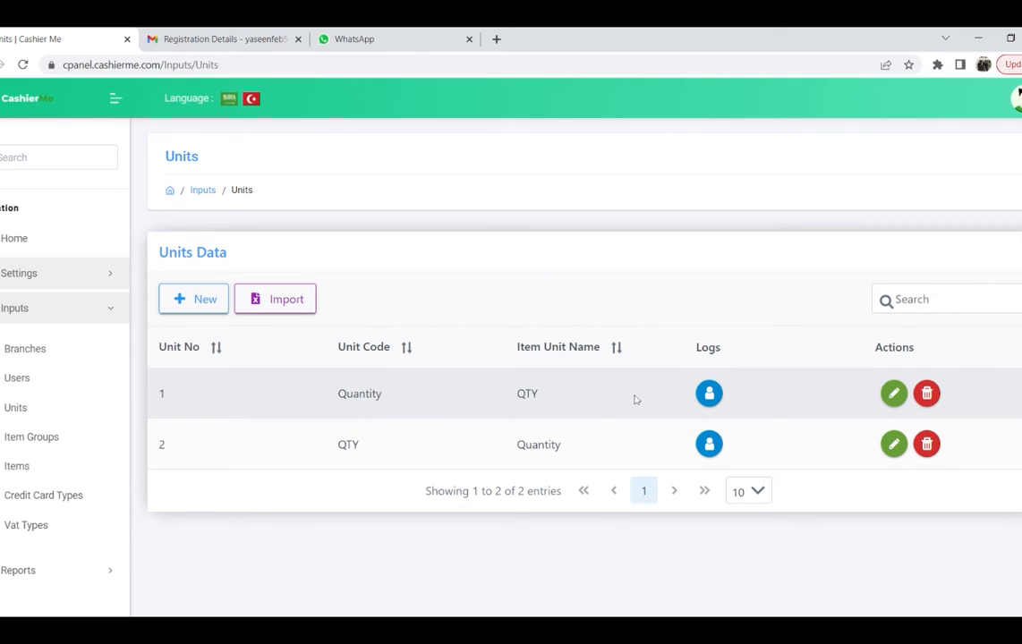
double_click(527, 394)
click(529, 399)
Step: Open Item Groups and re-save the Rice items group unchanged
click(40, 438)
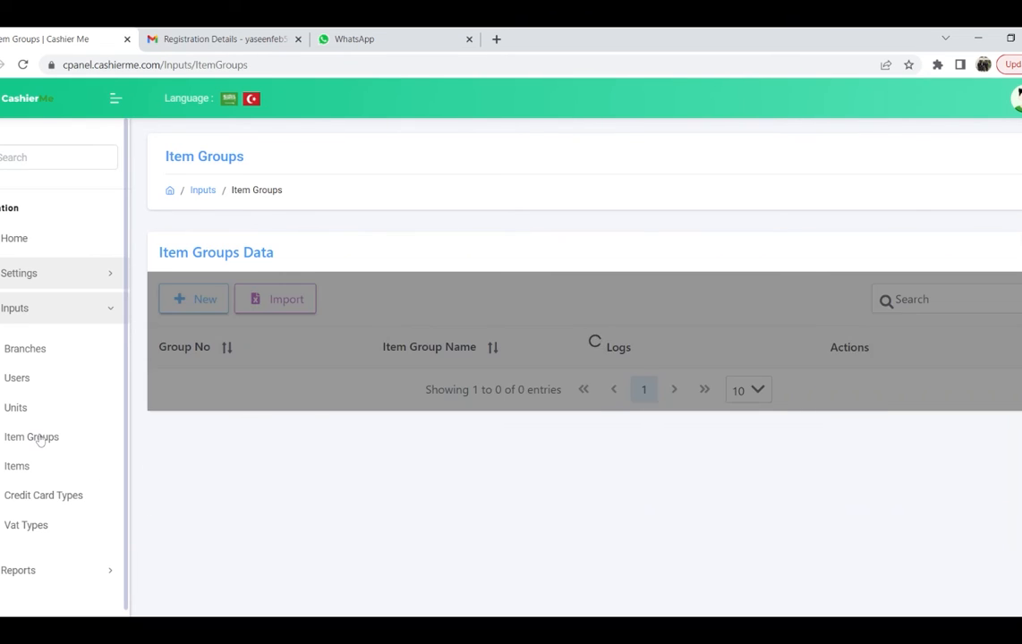
scroll(412, 403, down, 2)
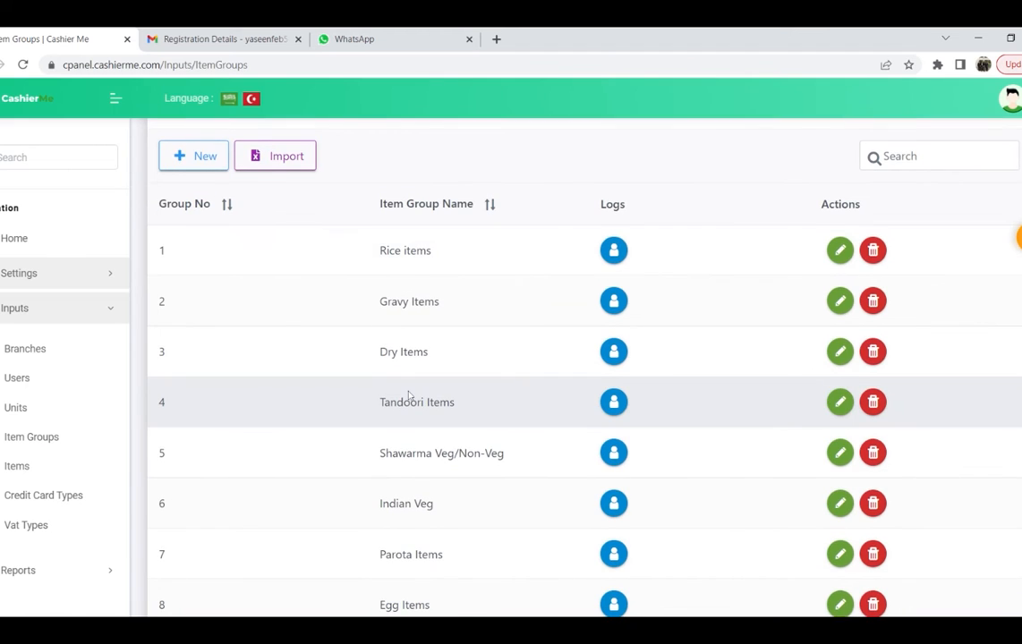
scroll(408, 396, down, 1)
scroll(424, 375, up, 2)
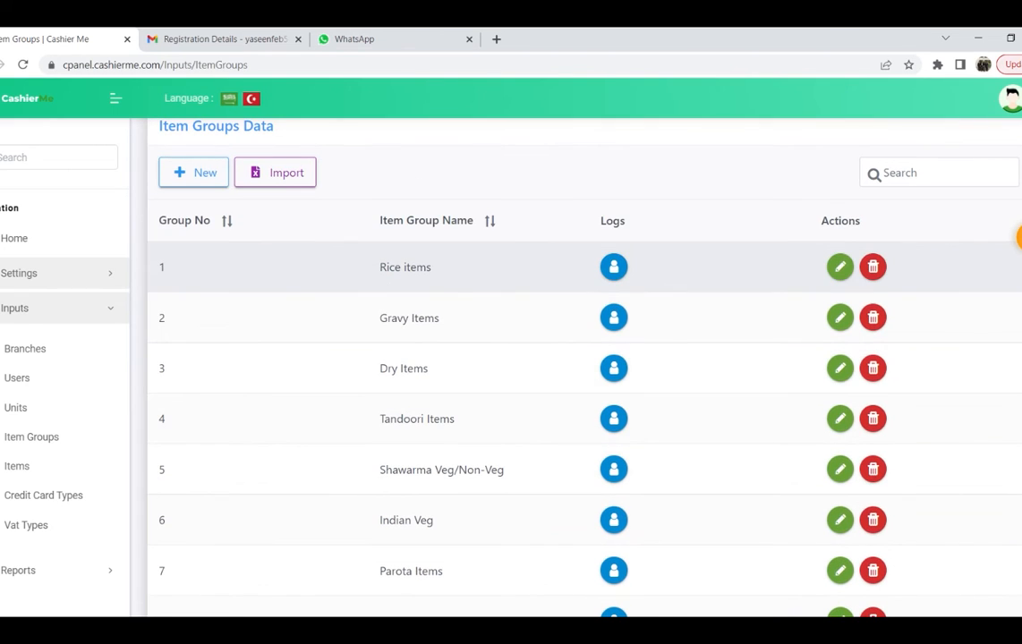
click(842, 268)
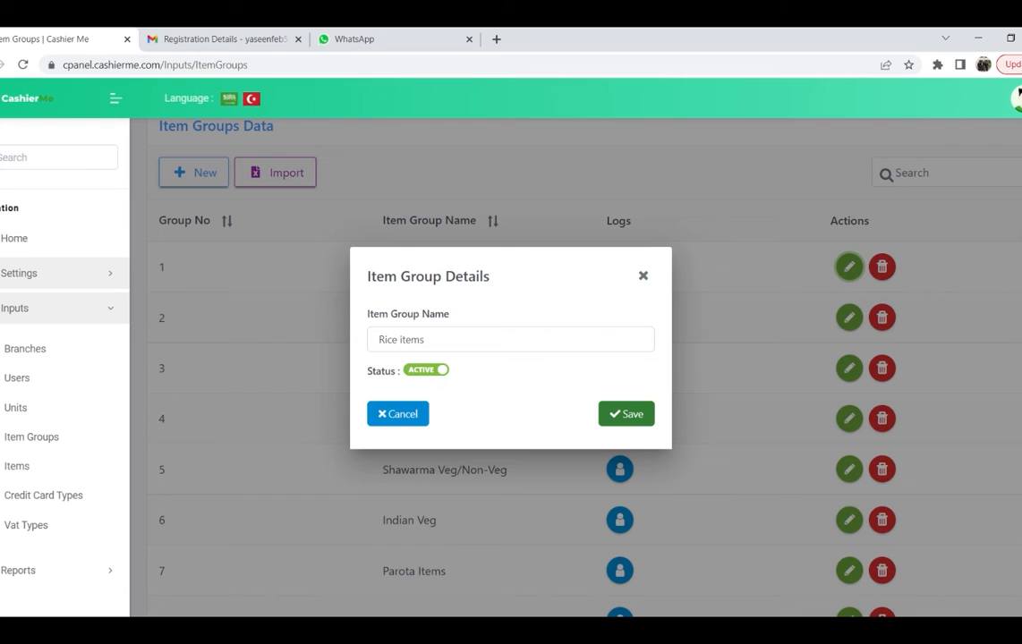
click(627, 414)
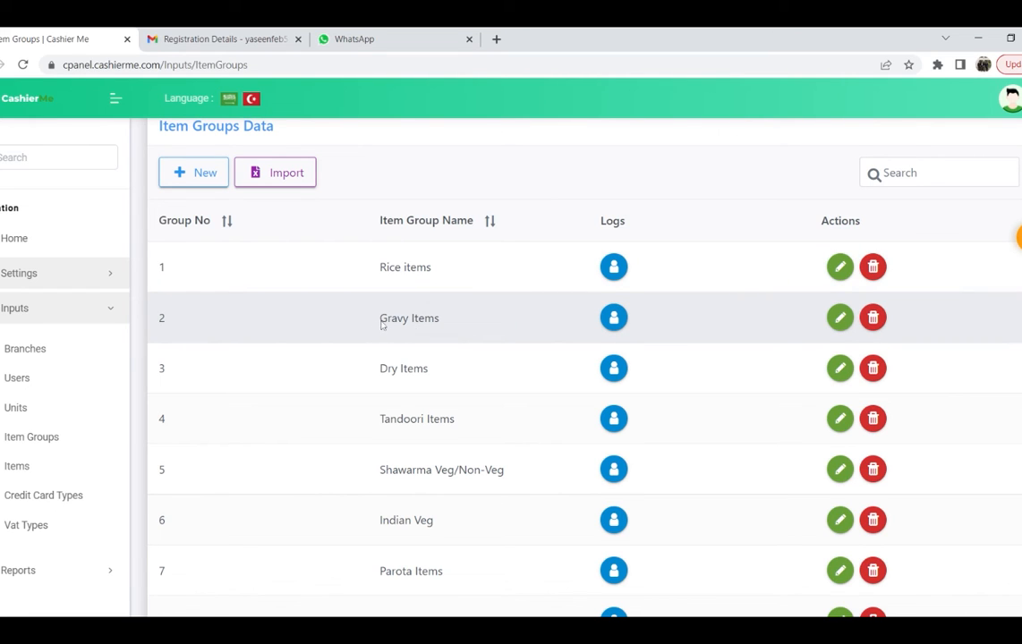
Step: Highlight and then deselect the Gravy Items group name, then go to the Items list
drag(379, 317, 437, 317)
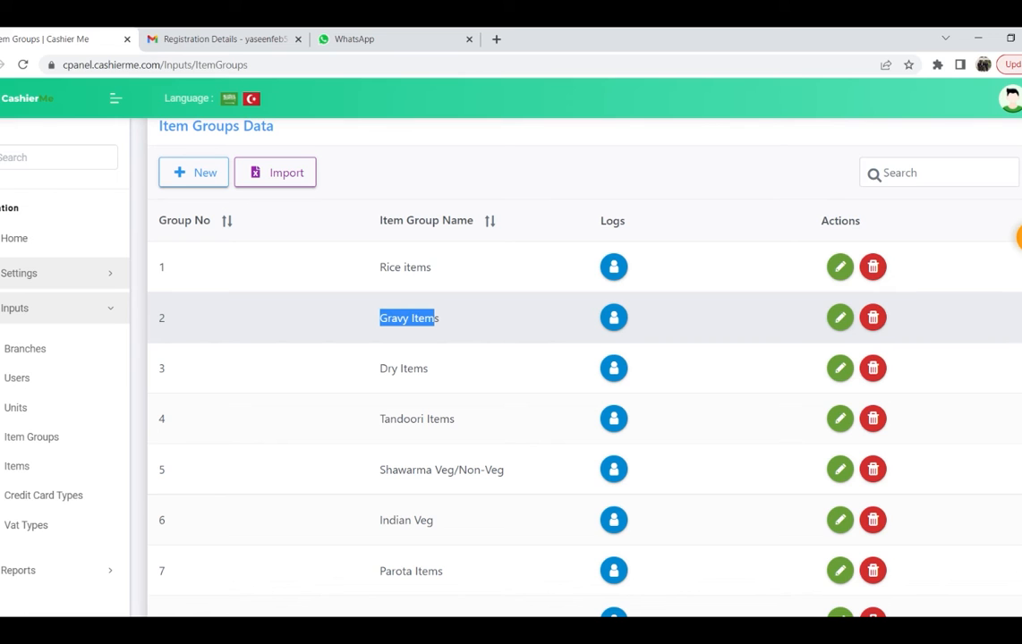
scroll(383, 331, down, 1)
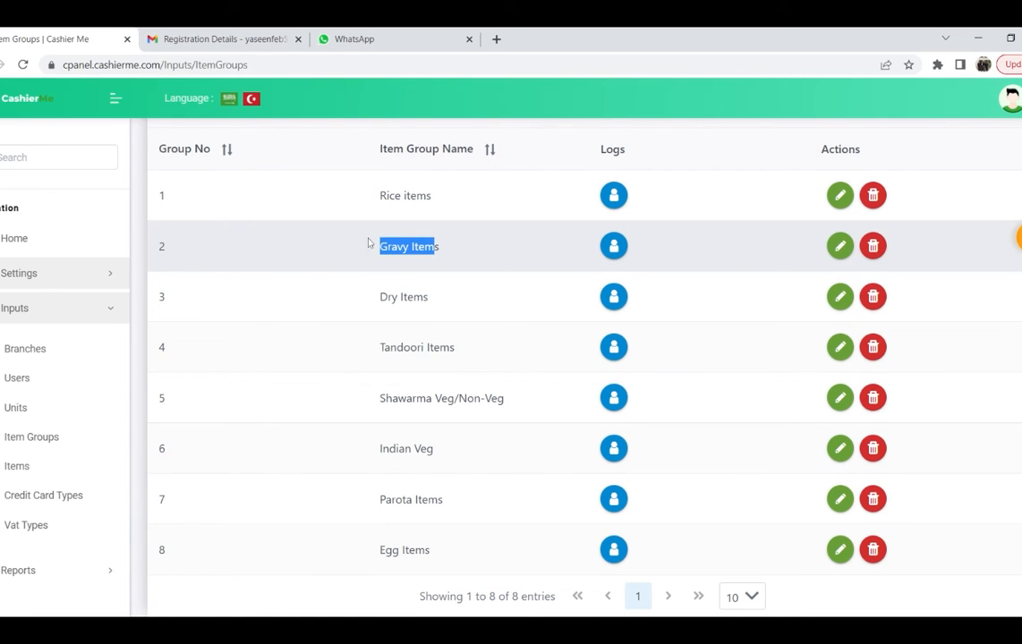
click(342, 258)
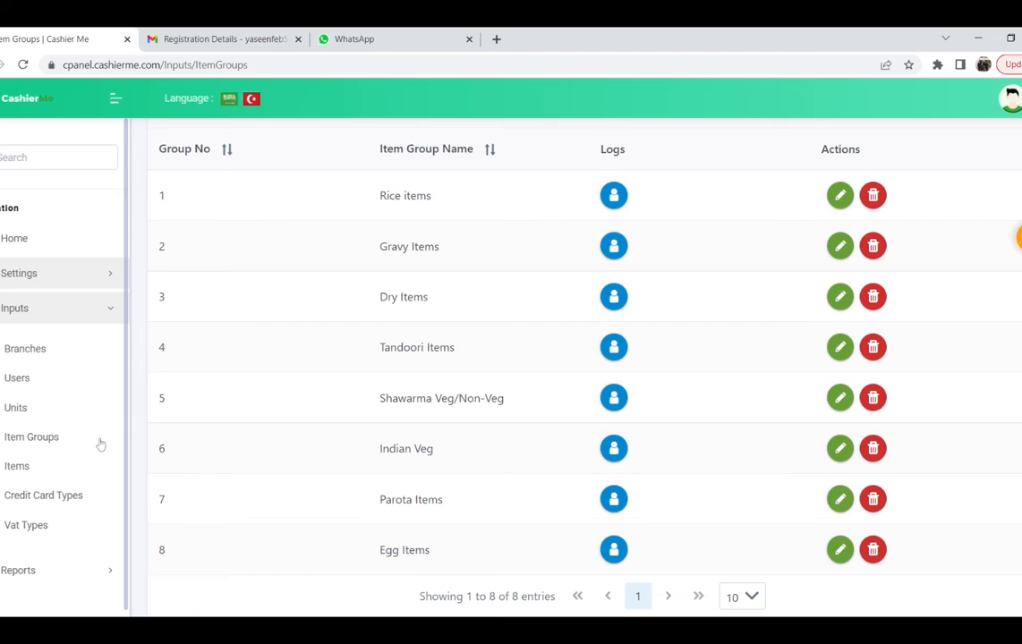
click(45, 460)
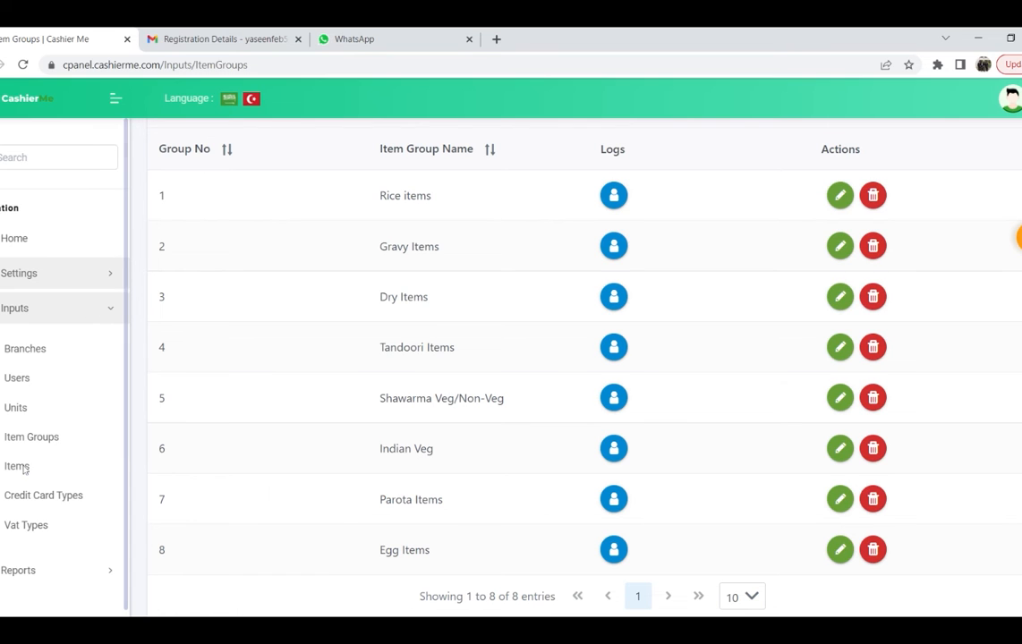
Step: Start a new item, replacing the default 0000 item code with 56
scroll(432, 409, down, 1)
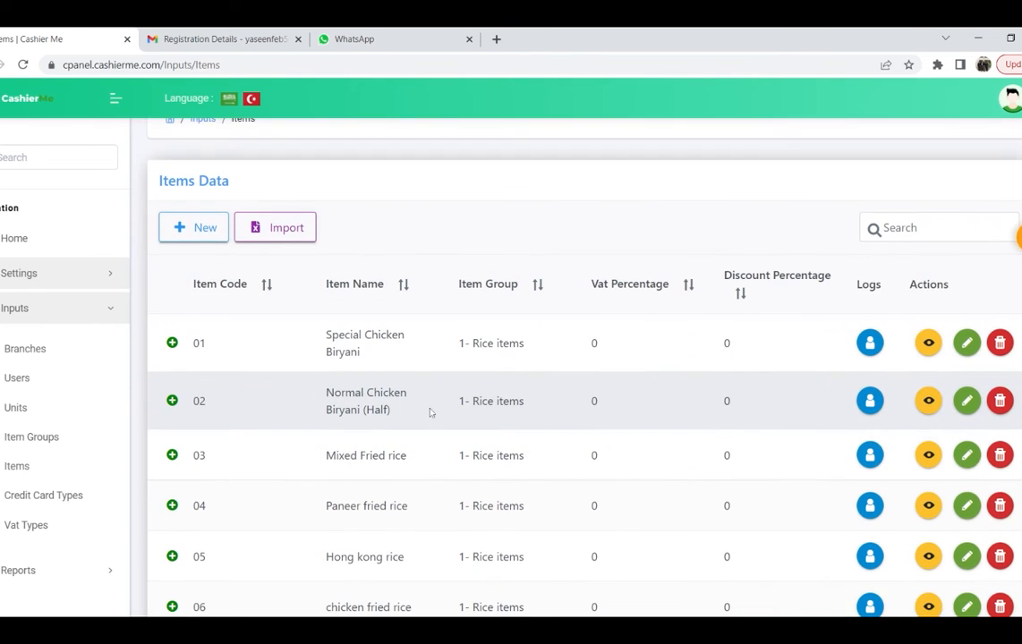
scroll(429, 408, down, 1)
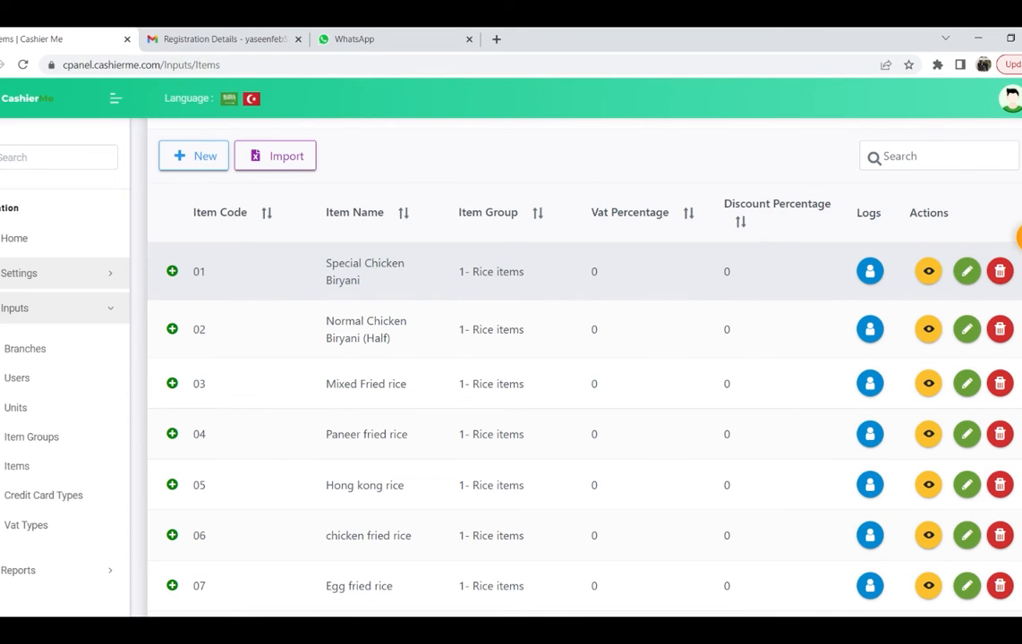
click(186, 167)
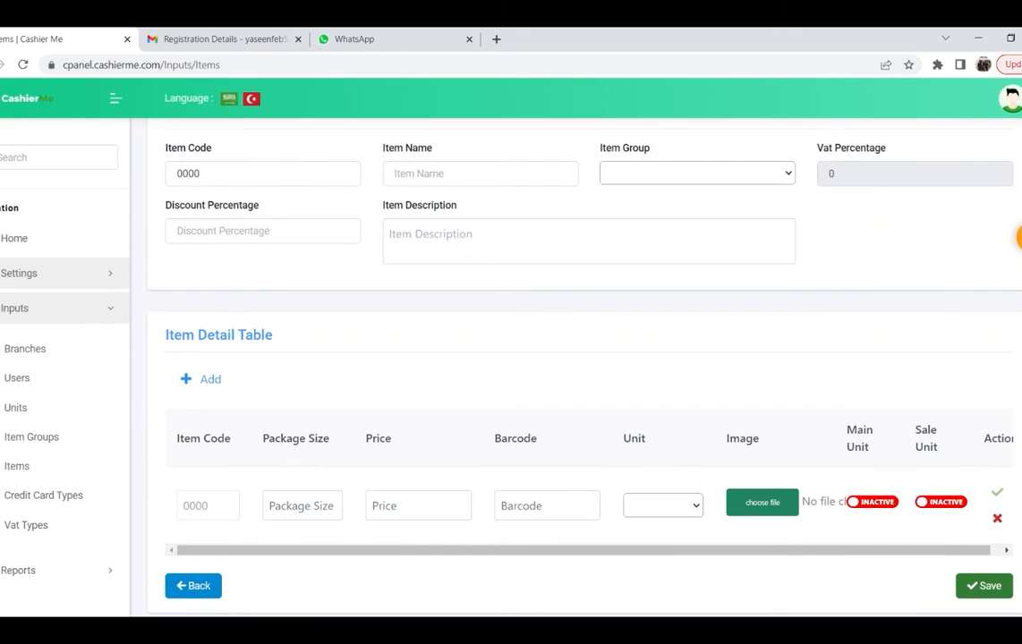
scroll(213, 305, up, 2)
click(176, 317)
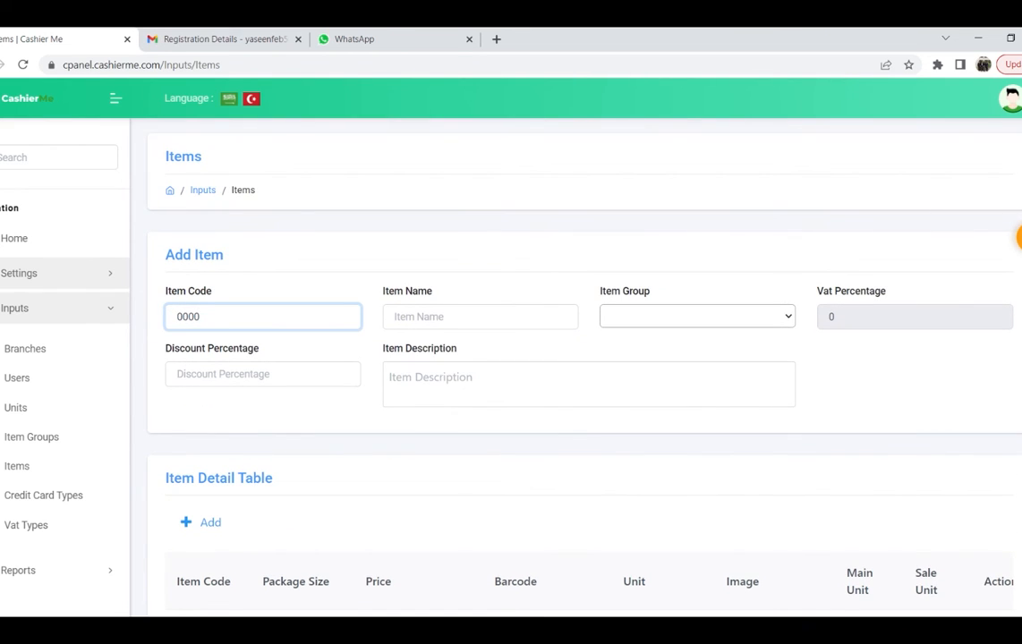
double_click(177, 317)
text(56)
Step: Name the item 'Double special zeera rice' and put it in the Rice items group
click(456, 315)
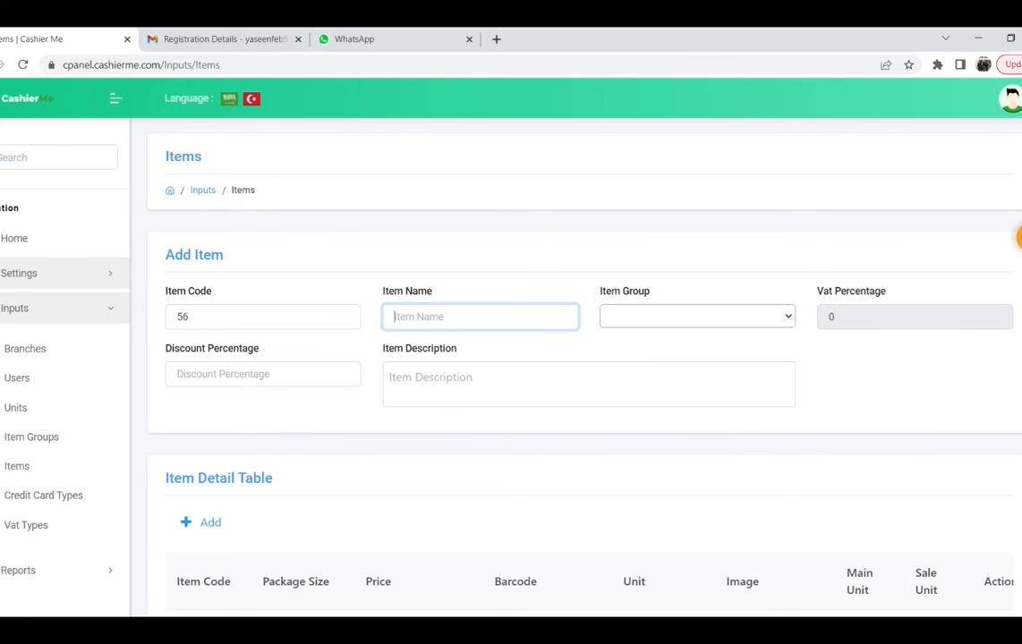
text(Doible)
key(BackSpace)
key(BackSpace)
key(BackSpace)
key(BackSpace)
key(BackSpace)
text(uble special zeera rice)
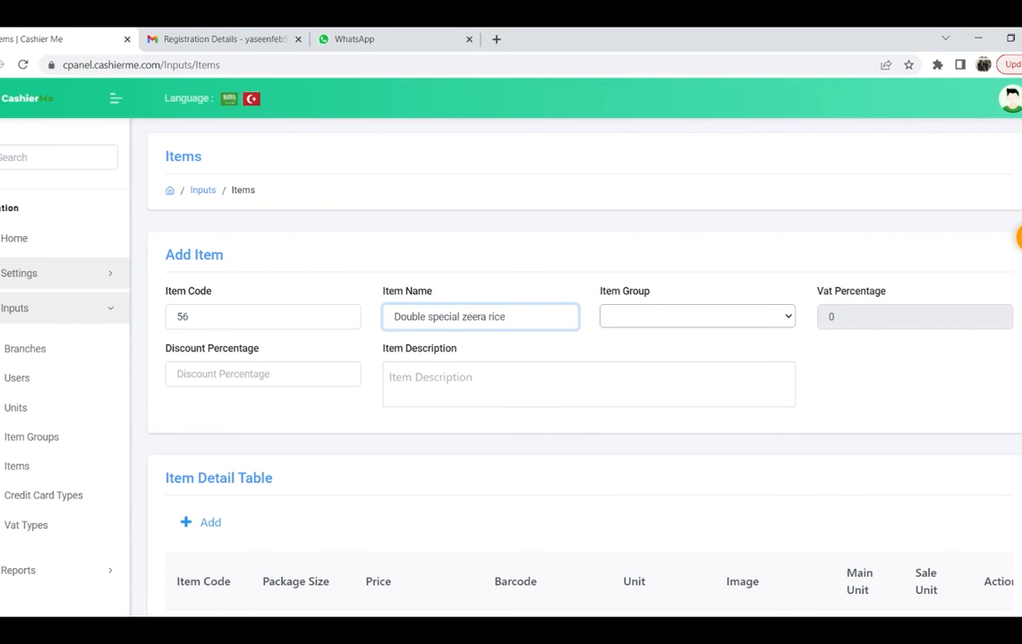
click(691, 322)
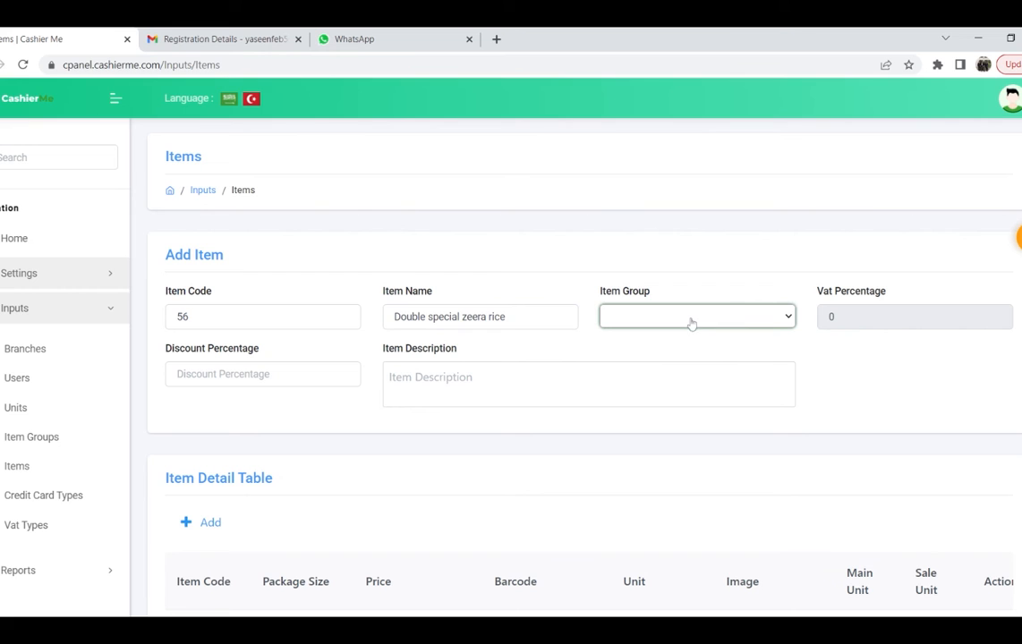
click(604, 340)
scroll(437, 369, down, 3)
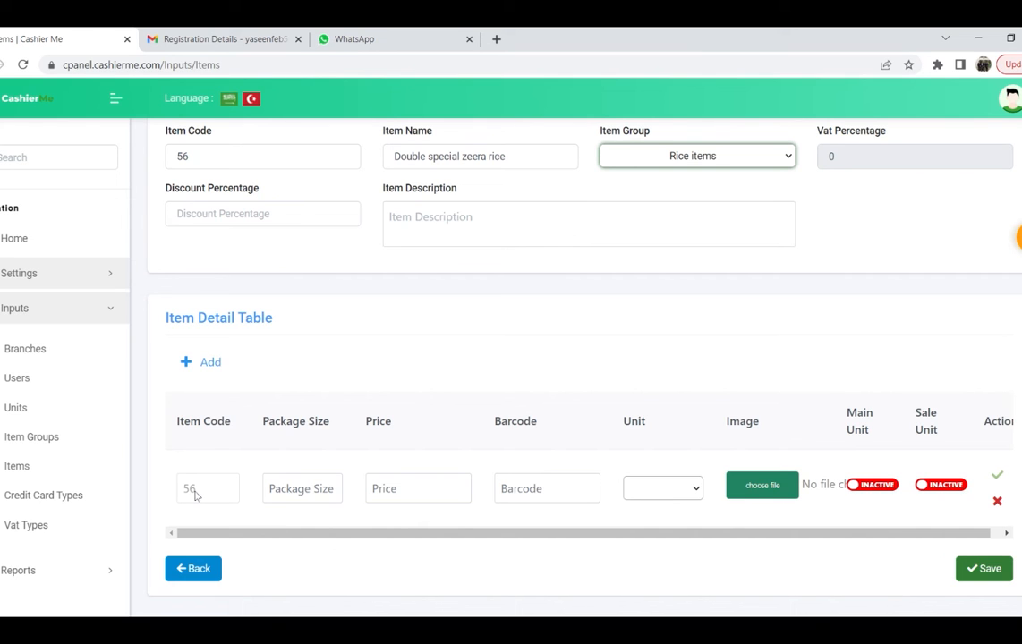
Step: Fill the detail row with package size 1, price 100 and unit Quantity
click(302, 489)
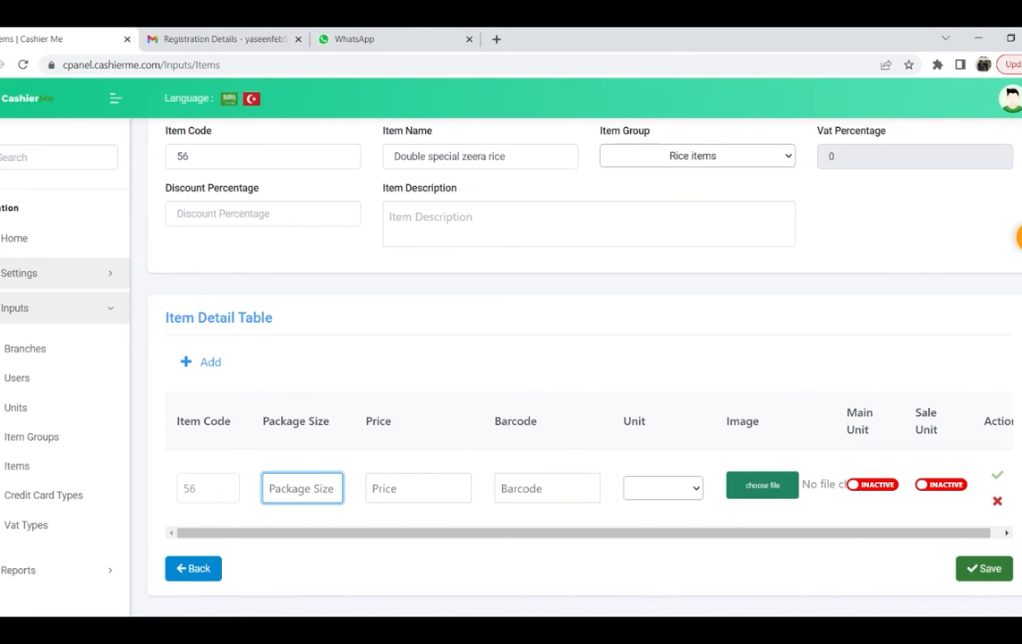
text(1)
click(376, 490)
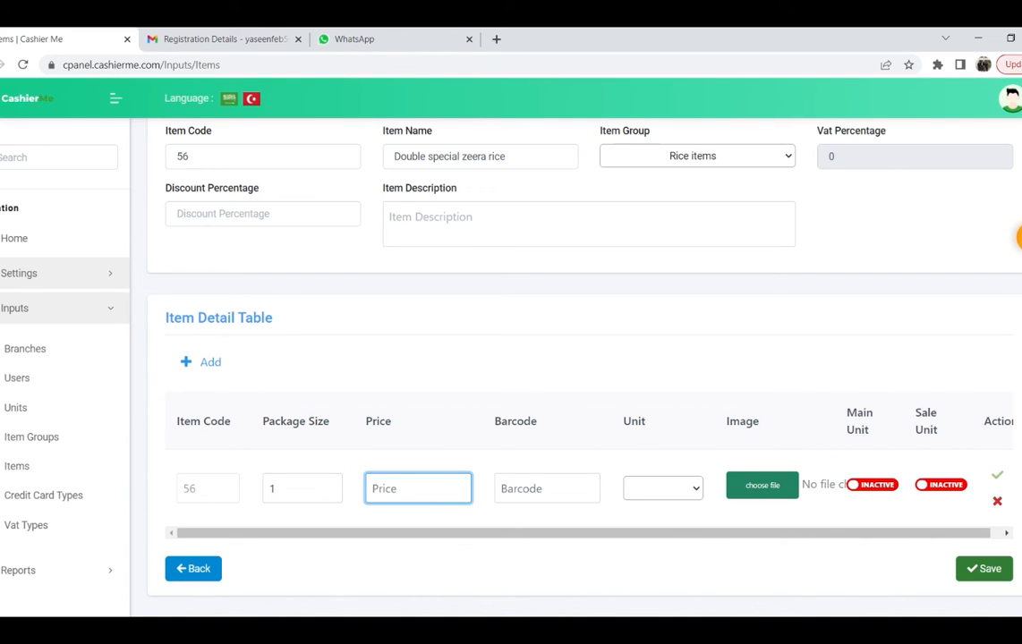
text(1000)
click(544, 489)
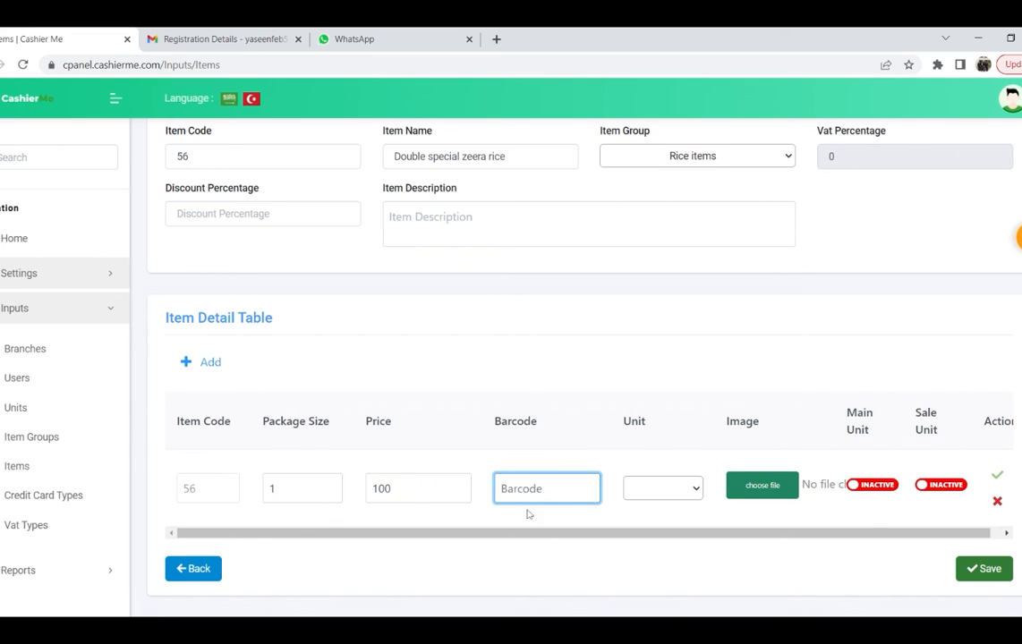
click(661, 487)
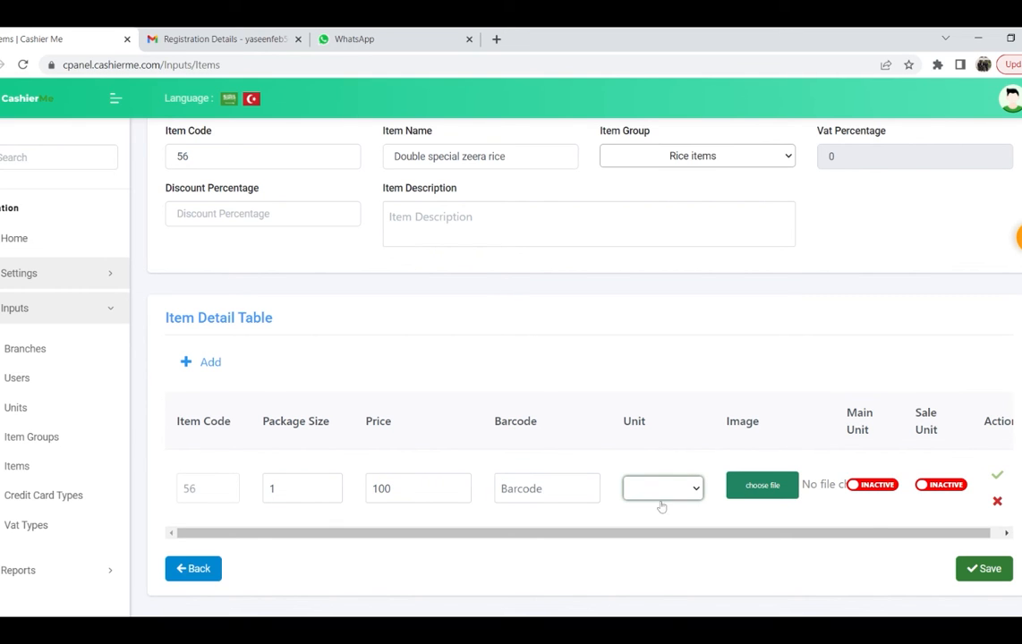
click(653, 544)
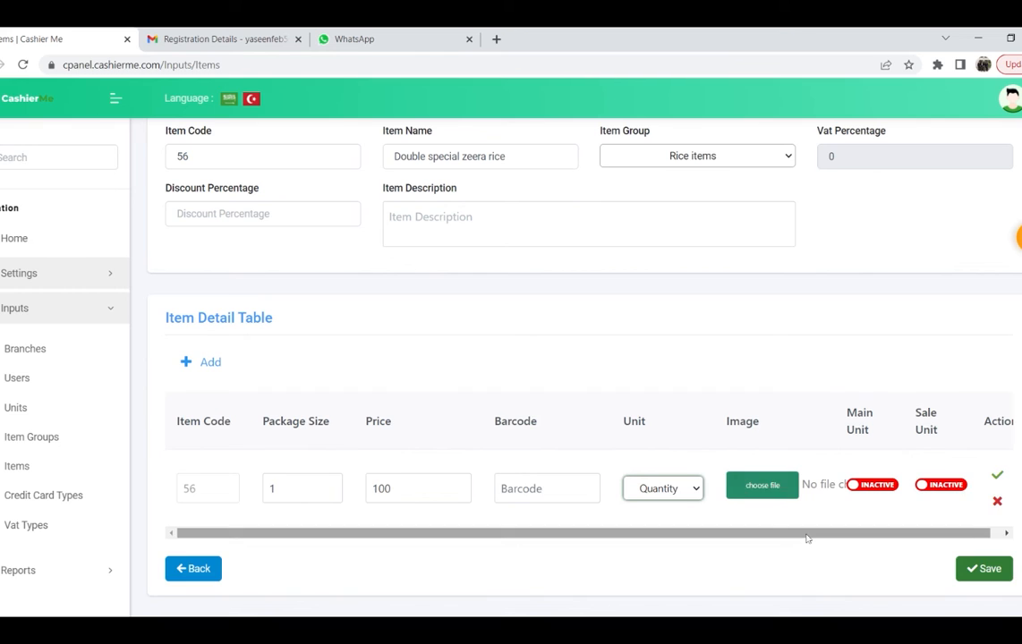
Step: Mark the row as main and sale unit, commit it, and try saving (rejected: code 56 exists)
drag(807, 535, 873, 536)
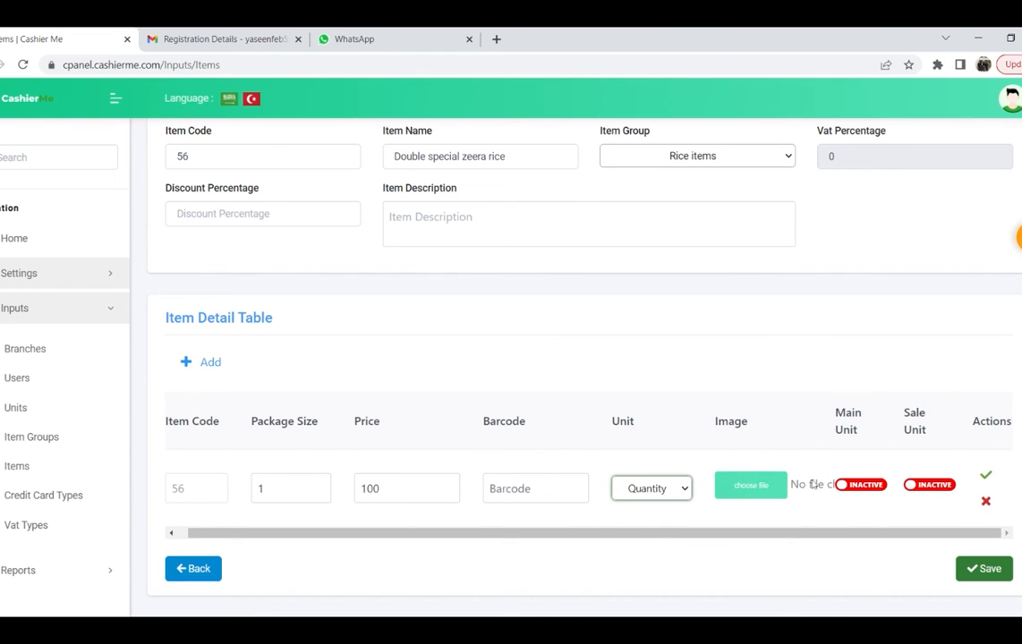
click(855, 484)
click(923, 484)
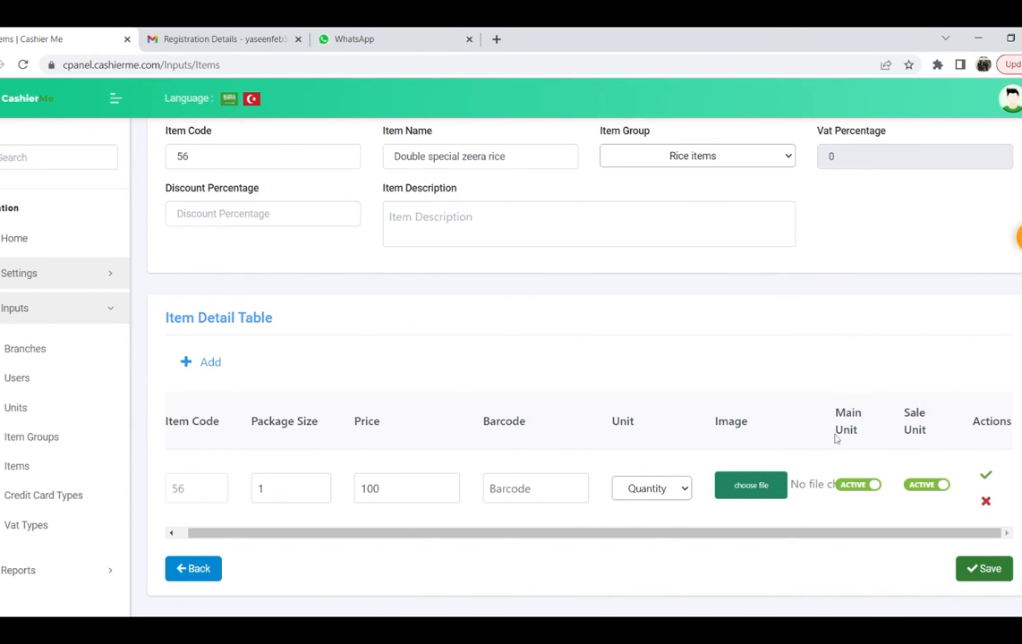
click(988, 476)
click(988, 476)
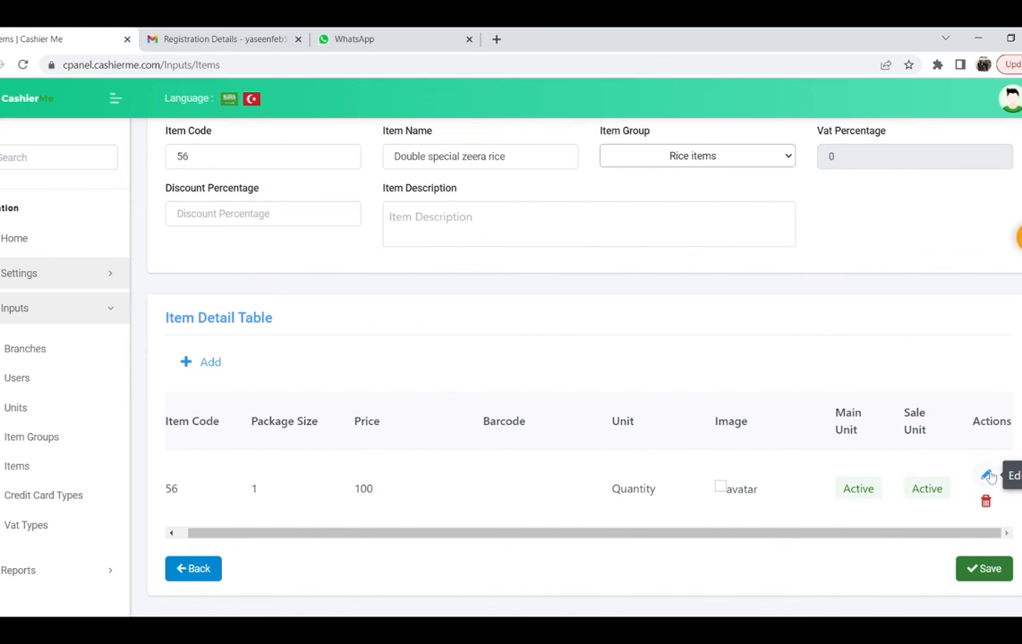
click(976, 570)
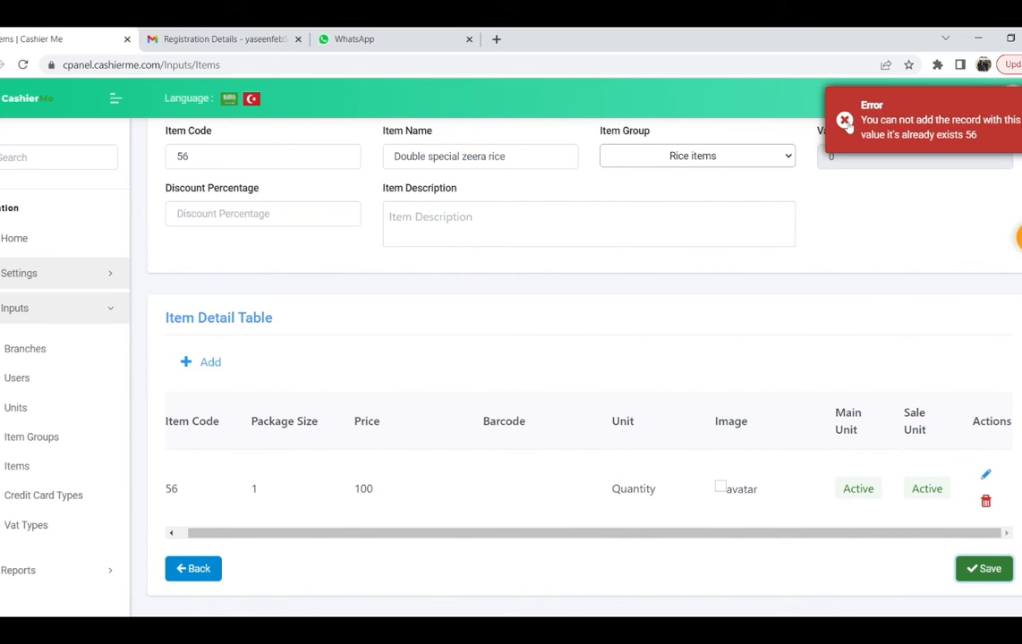
Step: Change the item code from 56 to 156 and save the Double special zeera rice item
scroll(217, 322, up, 3)
drag(215, 300, 133, 310)
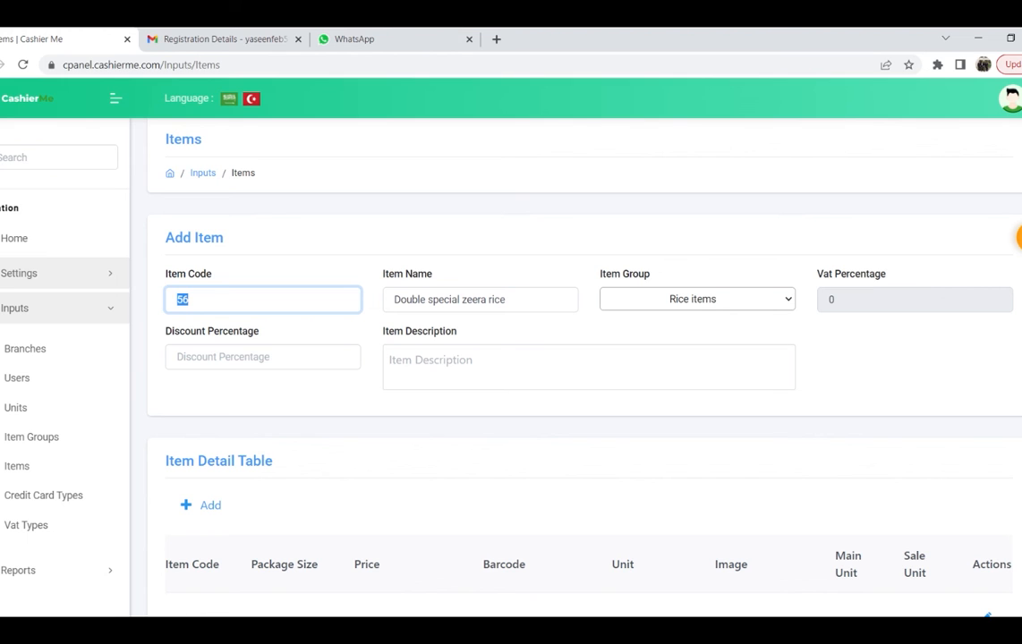
text(156)
scroll(475, 377, down, 2)
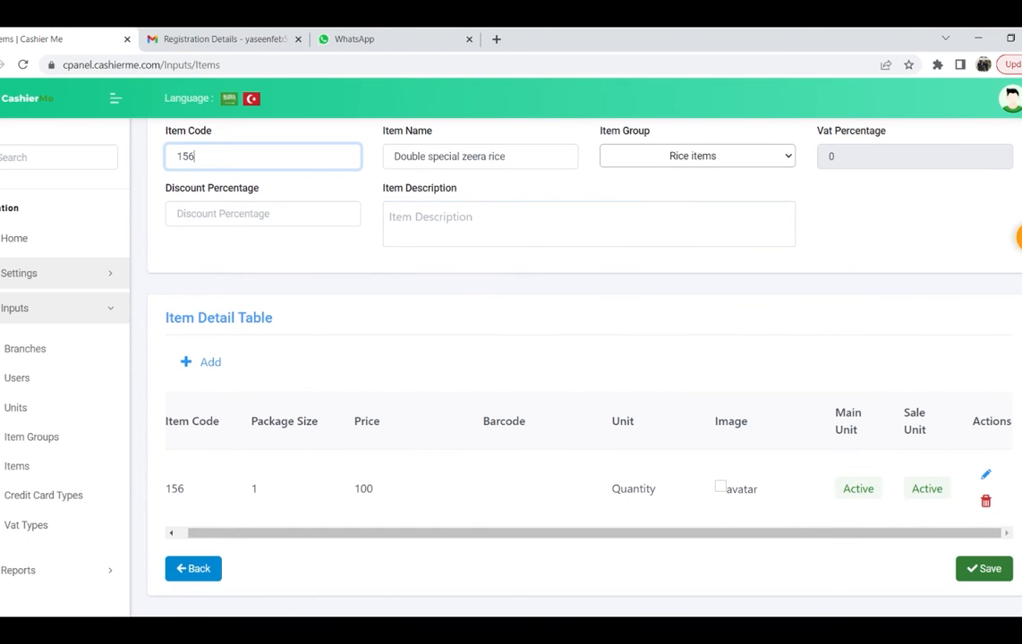
click(982, 568)
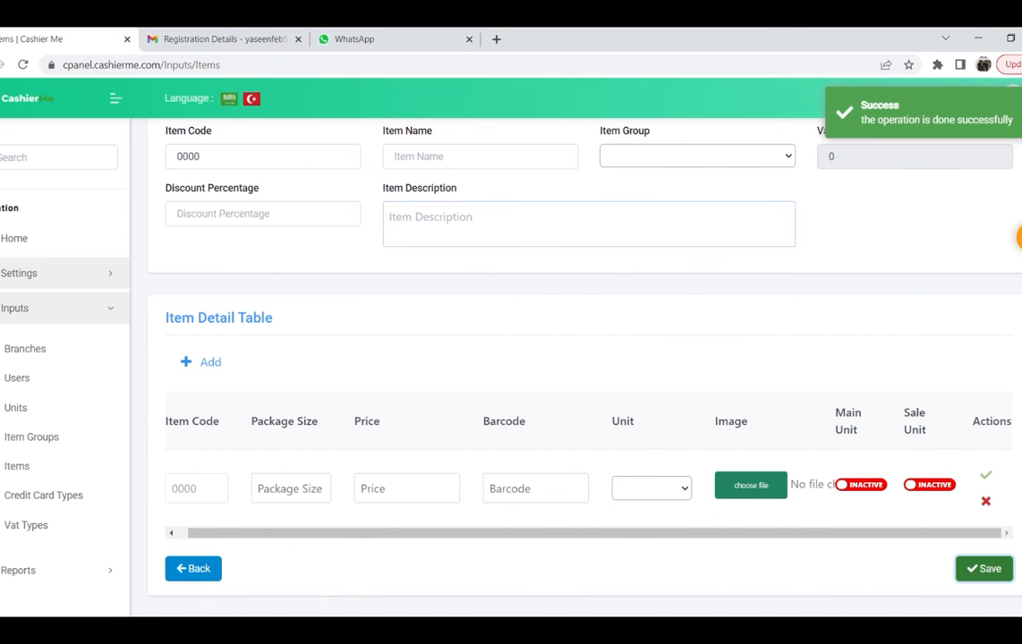
click(20, 441)
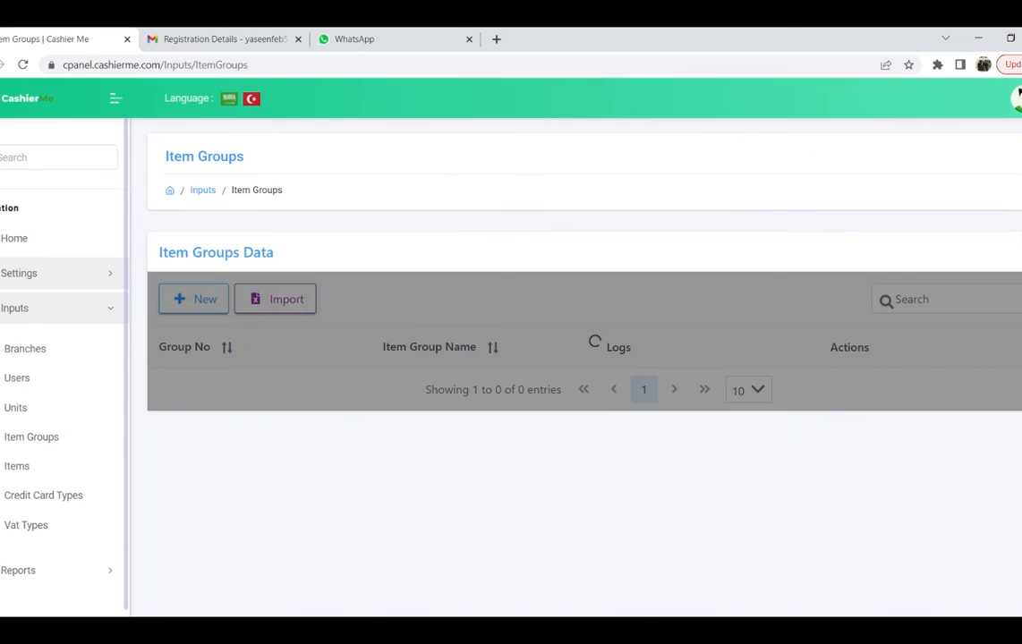
Step: Browse the Items table of 79 entries, then go to Credit Card Types
scroll(387, 262, down, 2)
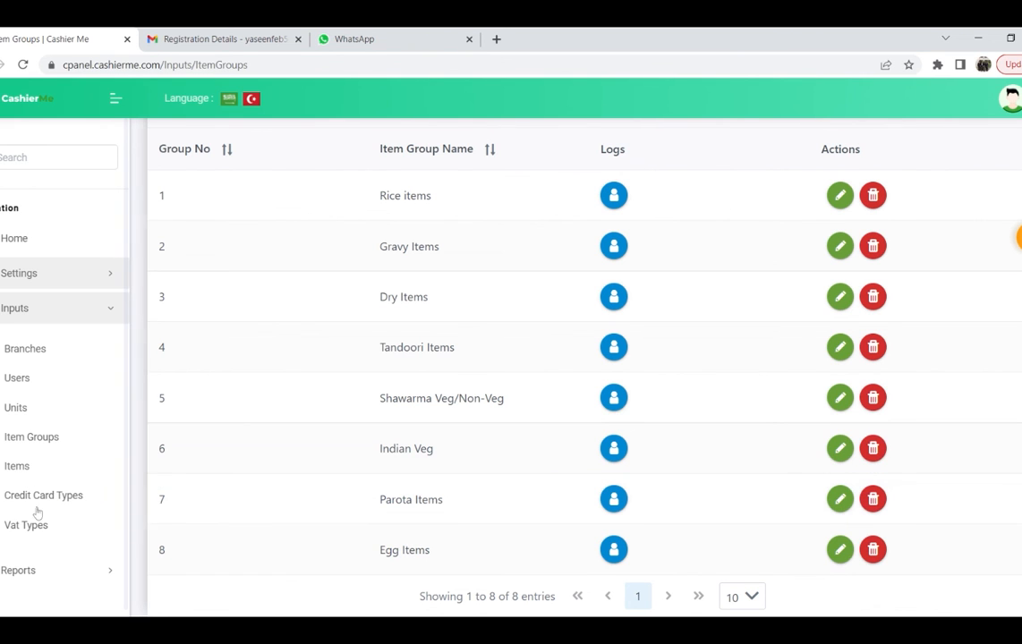
click(9, 469)
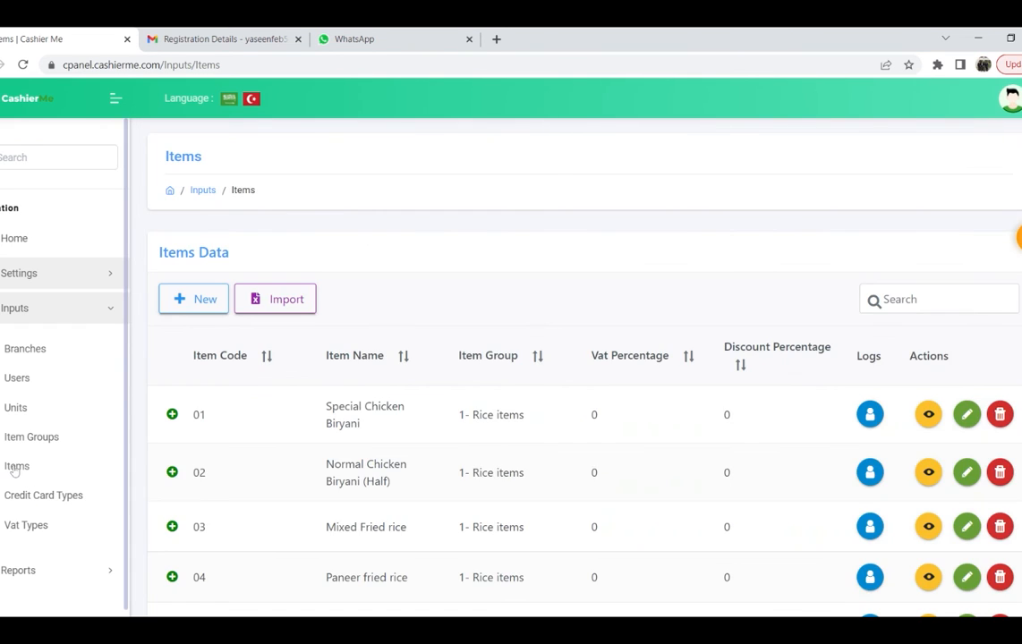
scroll(358, 491, down, 2)
scroll(357, 490, down, 3)
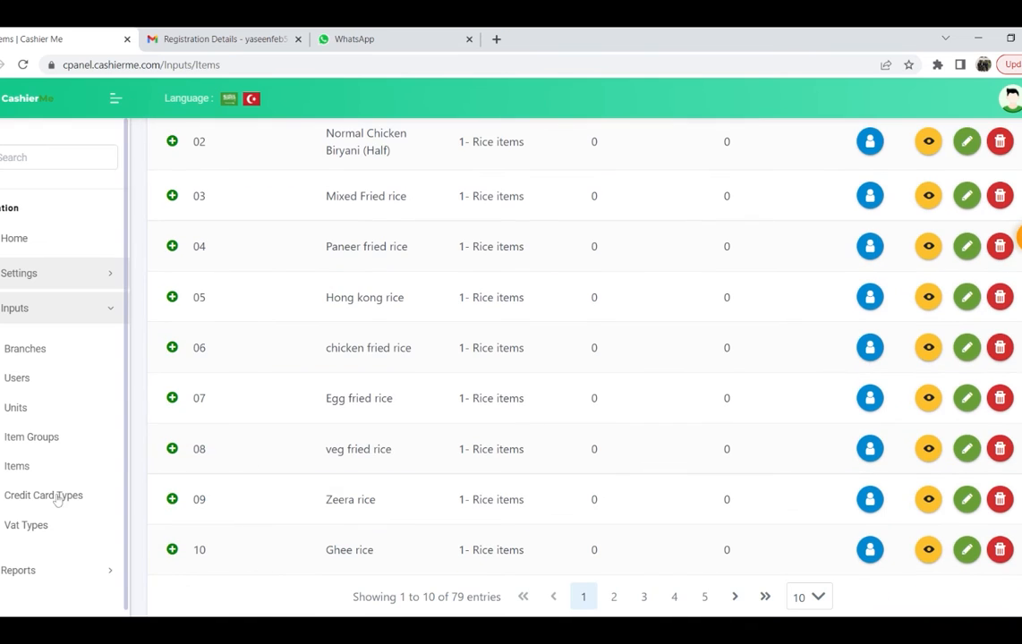
click(62, 494)
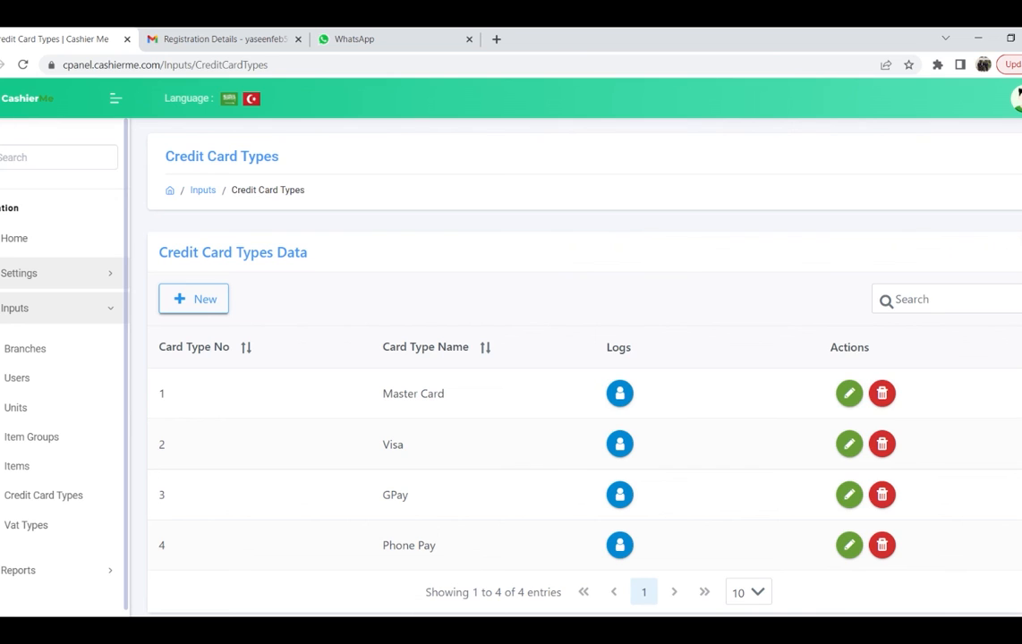
Step: Display the VAT types list with GST@10 at 10 percent
click(26, 525)
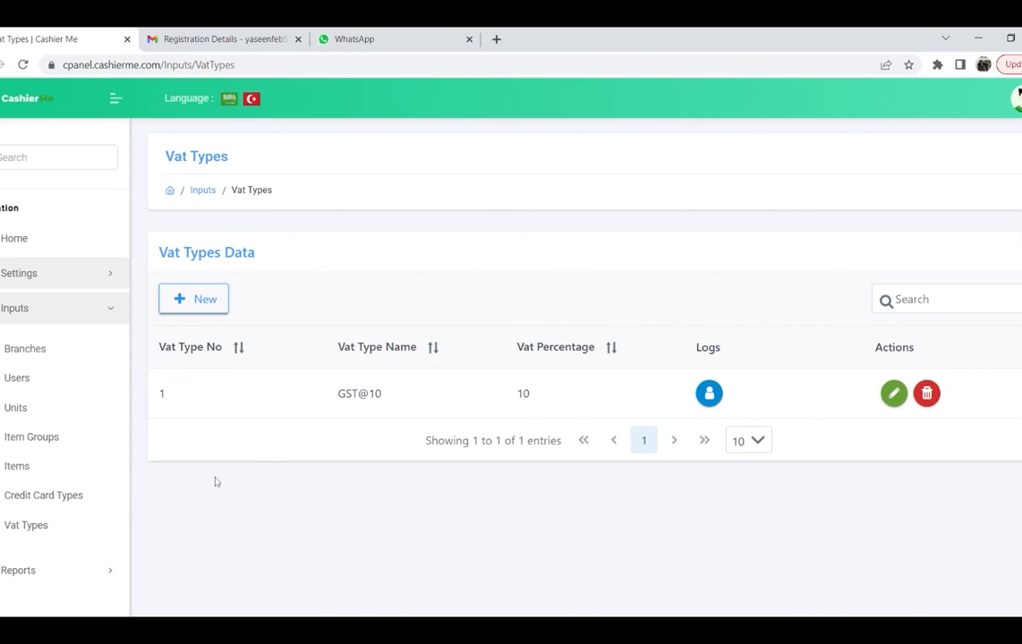
Step: Expand Reports and view the Sales Report for 2022-08-09, report type Total
click(18, 572)
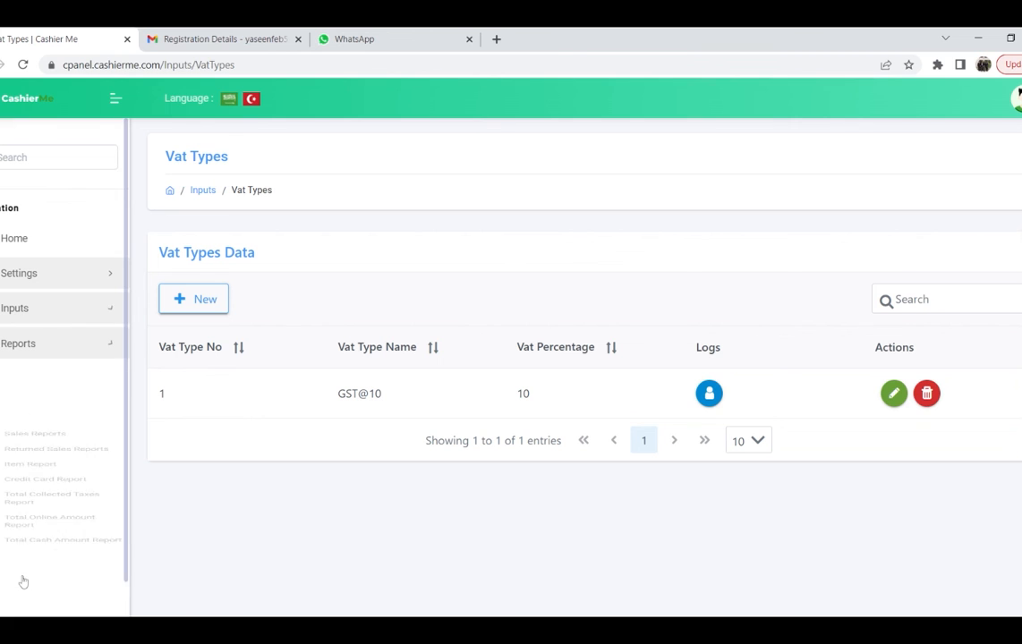
scroll(56, 376, down, 1)
click(61, 347)
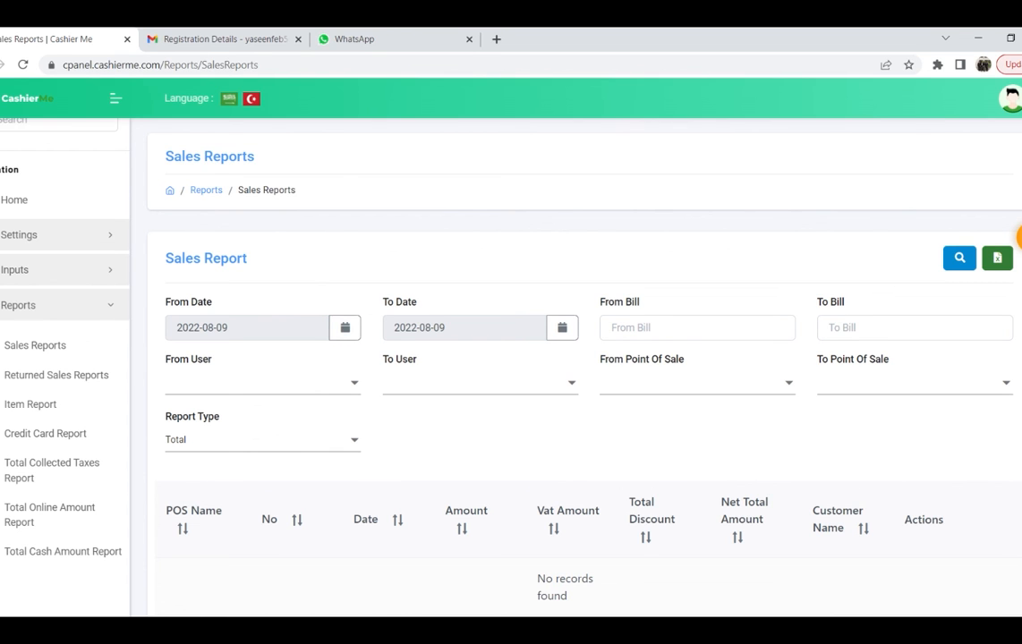
click(345, 328)
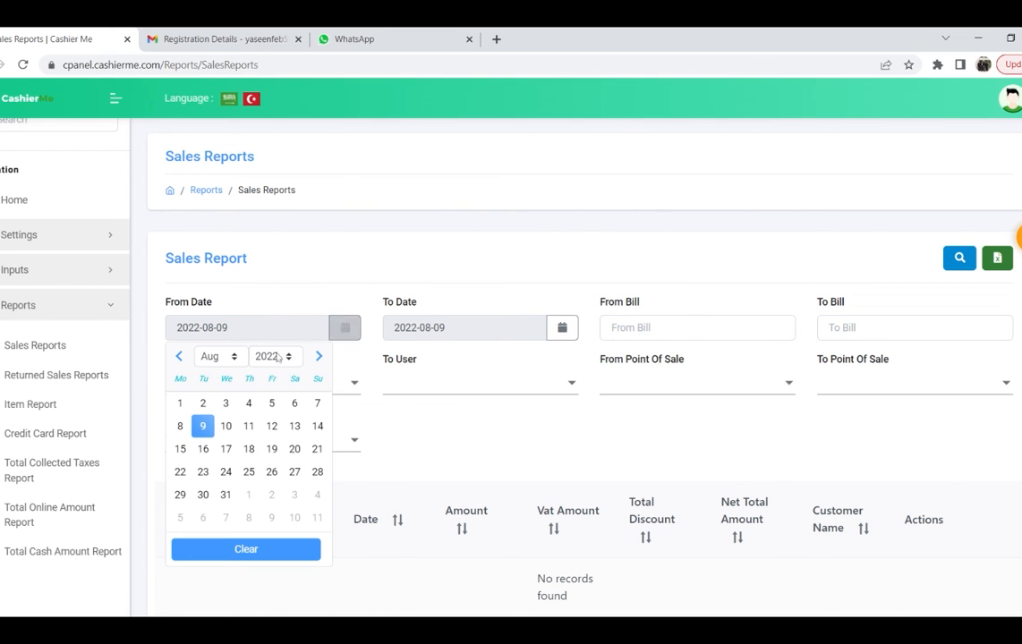
click(350, 265)
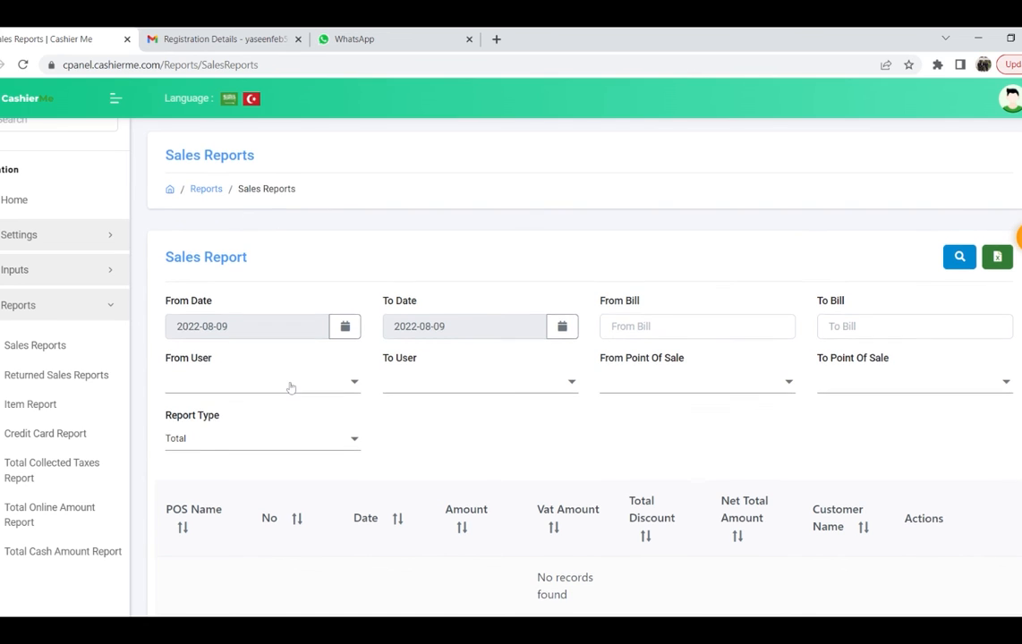
scroll(345, 273, down, 1)
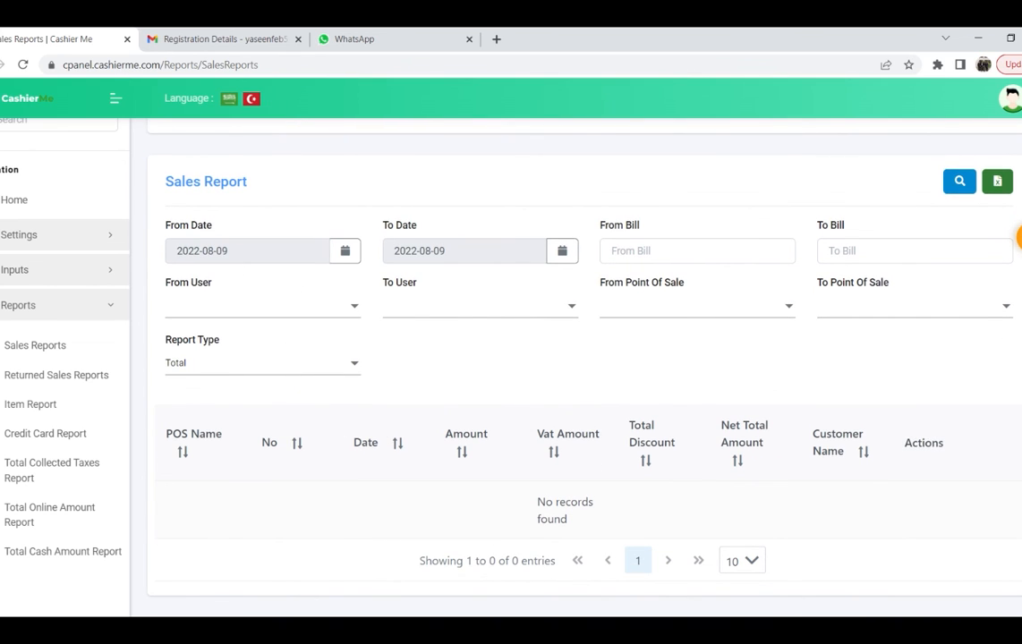
drag(176, 251, 230, 252)
drag(445, 251, 394, 251)
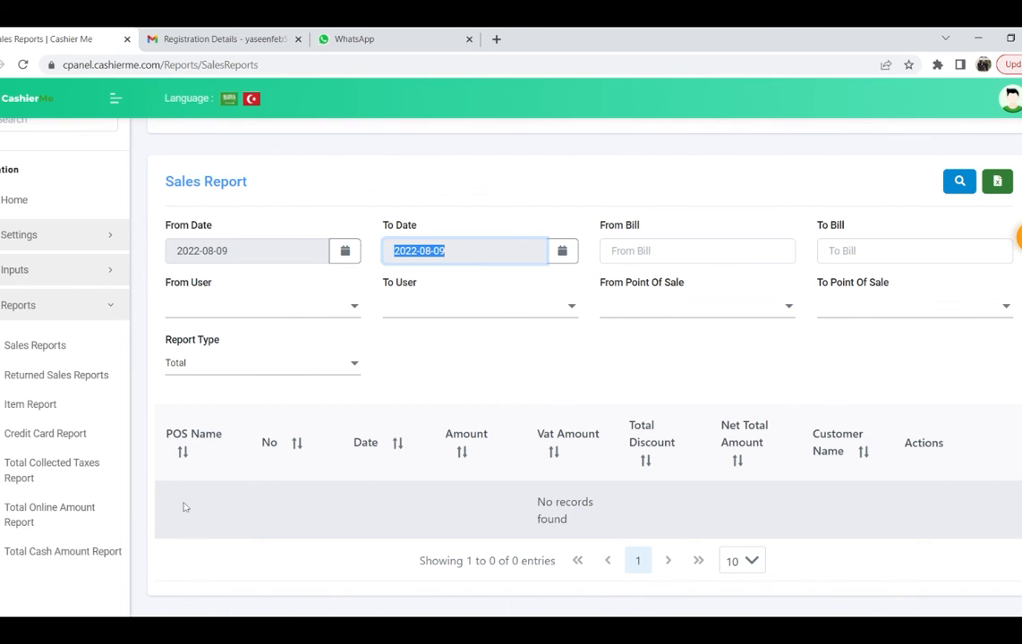
click(38, 383)
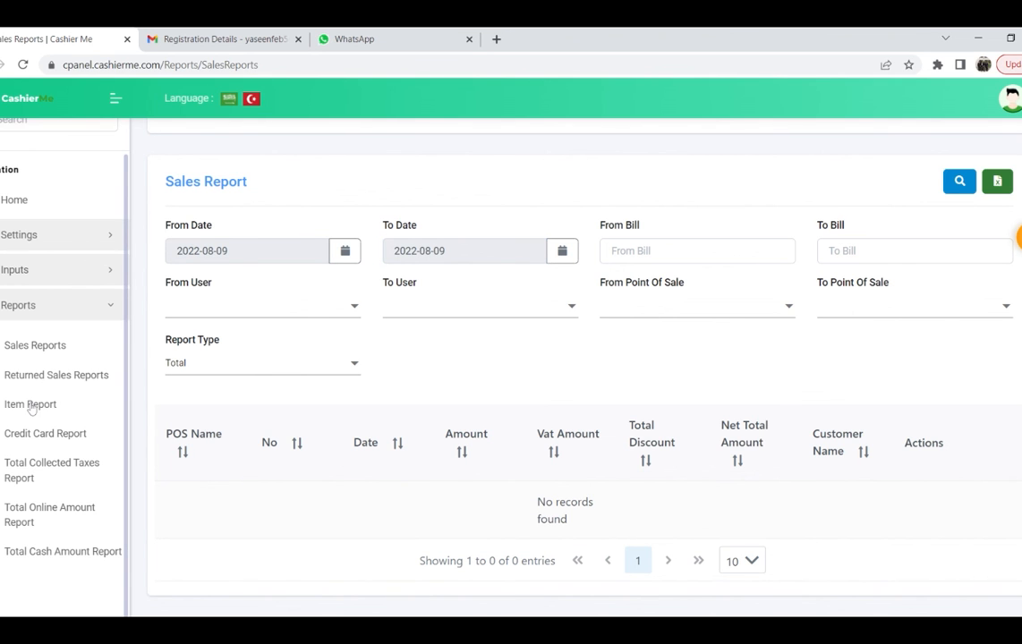
click(32, 405)
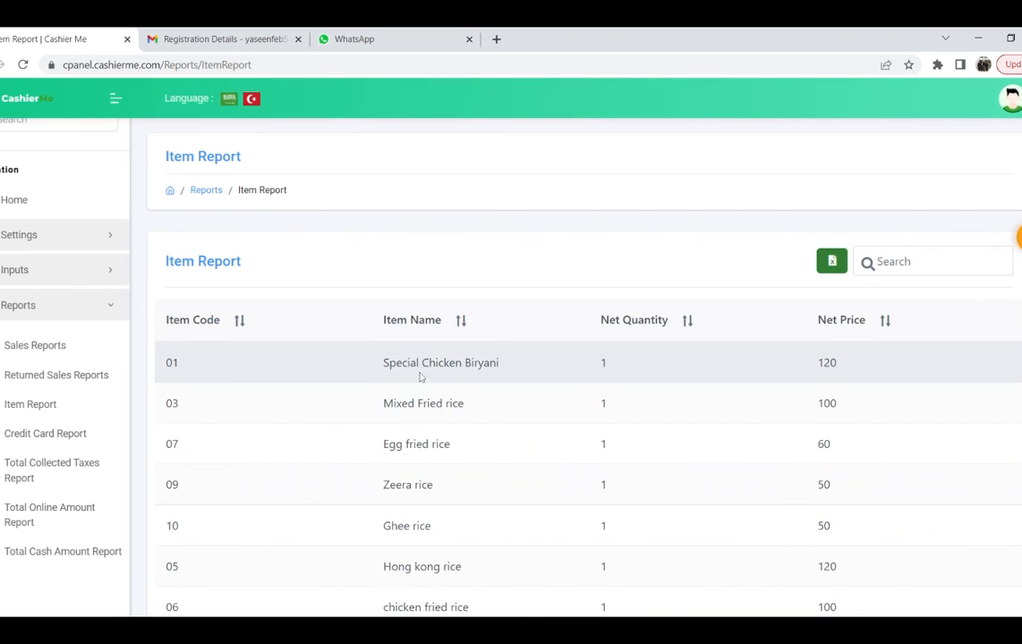
Step: Scroll through the Item Report, then view the Total Collected Taxes Report showing 0 INR
scroll(416, 374, down, 1)
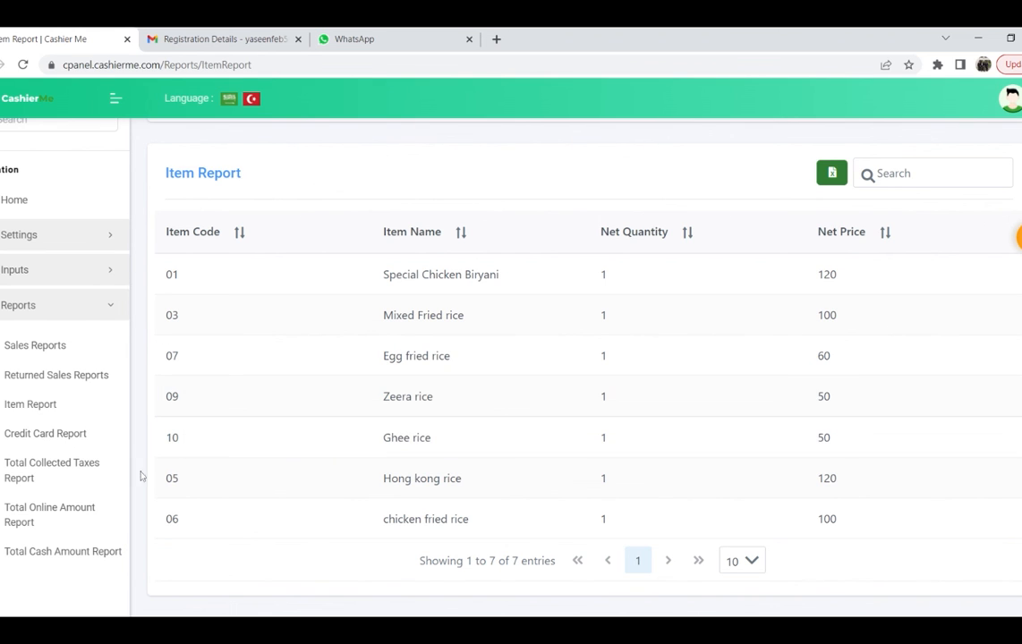
click(52, 472)
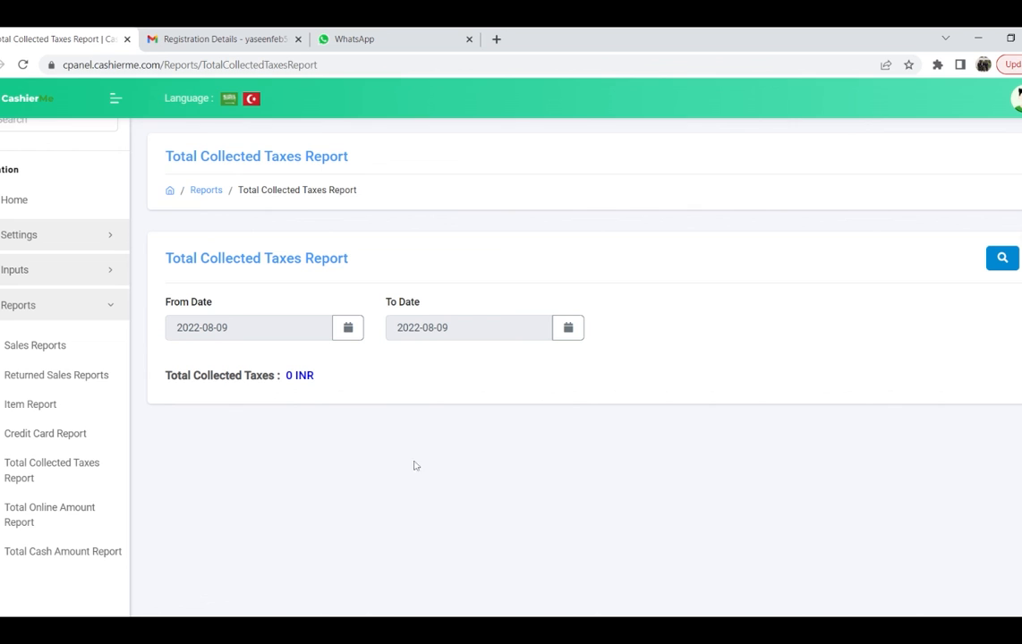
Step: View the Total Online Amount and Total Cash Amount reports, both 0 INR for 2022-08-09
click(49, 517)
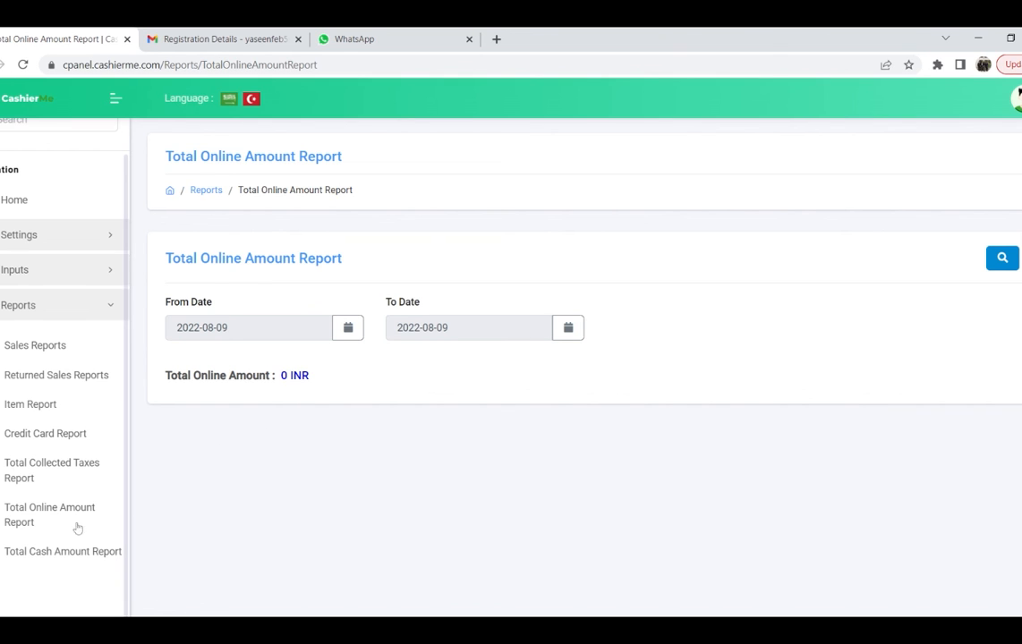
click(52, 560)
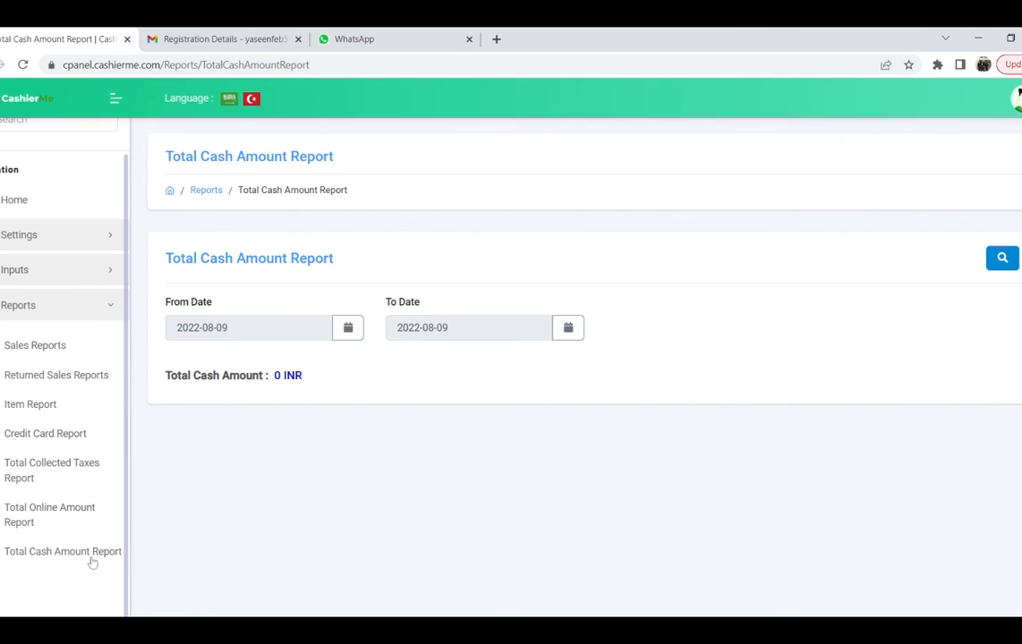